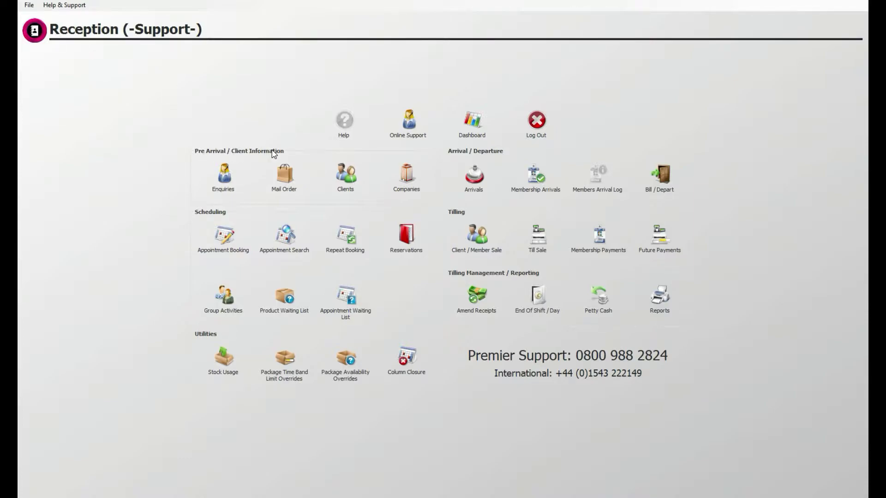
- From the Clients search under Pre Arrival, start a blank Create New Client card
{"action": "left_click", "coordinate": [344, 177]}
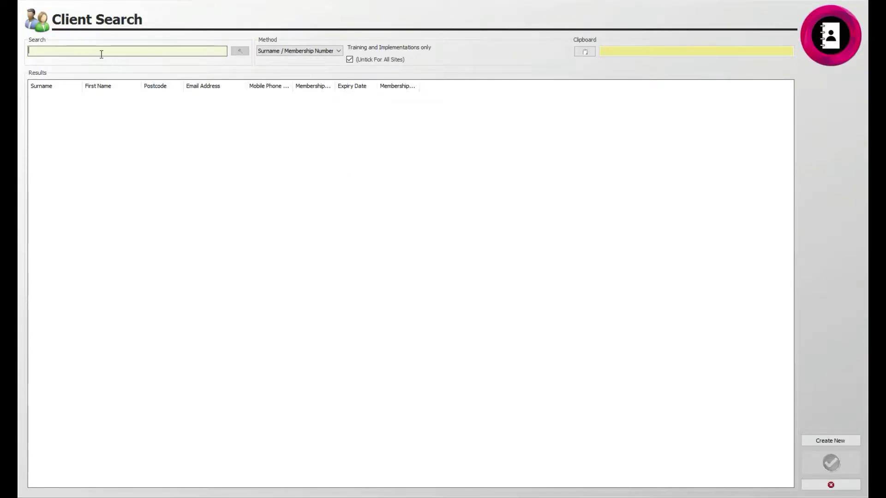
{"action": "left_click", "coordinate": [99, 52]}
{"action": "left_click", "coordinate": [828, 441]}
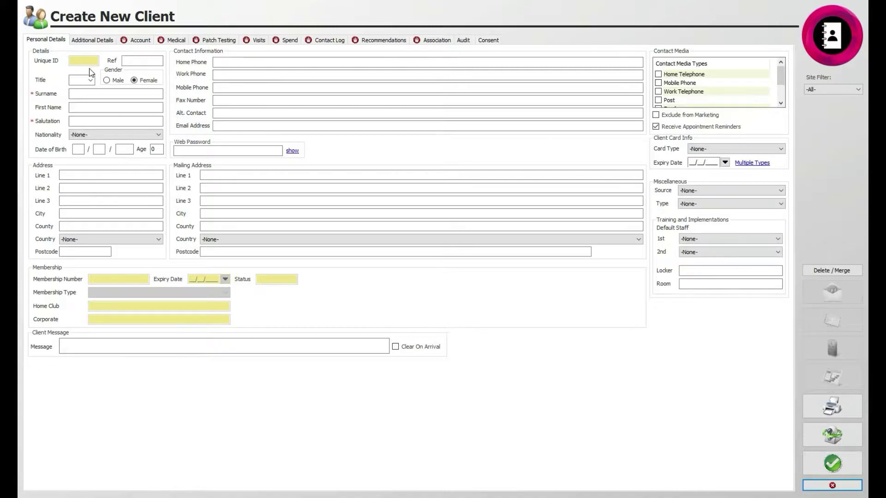
- Set title Mx and female gender, and enter the client's surname and first name
{"action": "left_click", "coordinate": [91, 81]}
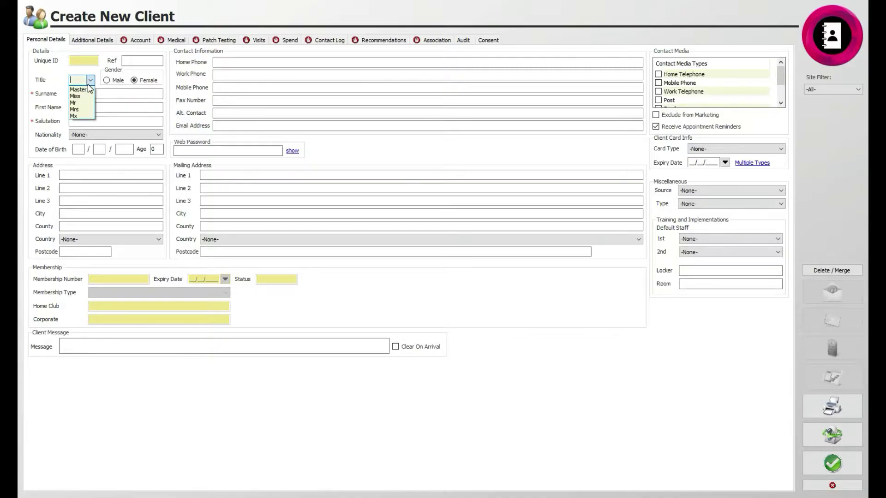
{"action": "left_click", "coordinate": [79, 117]}
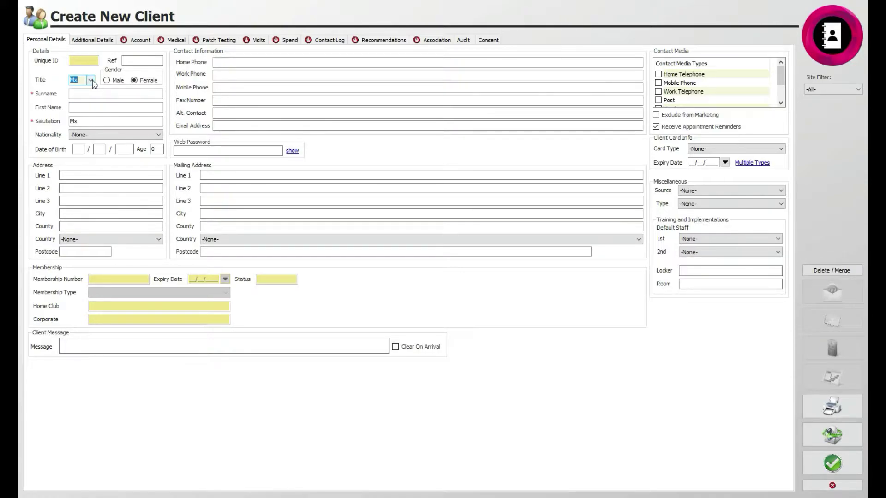
{"action": "left_click", "coordinate": [108, 81]}
{"action": "left_click", "coordinate": [134, 80]}
{"action": "left_click", "coordinate": [78, 81]}
{"action": "left_click", "coordinate": [100, 94]}
{"action": "left_click", "coordinate": [100, 94]}
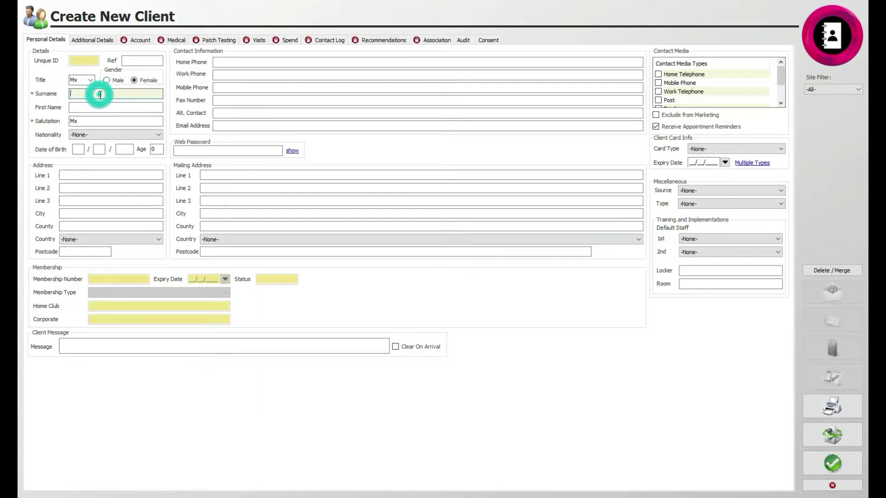
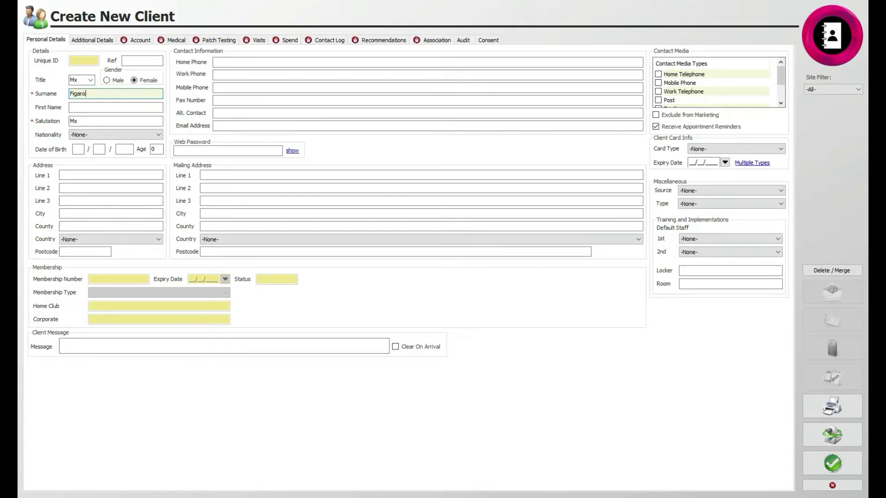
{"action": "left_click", "coordinate": [108, 106]}
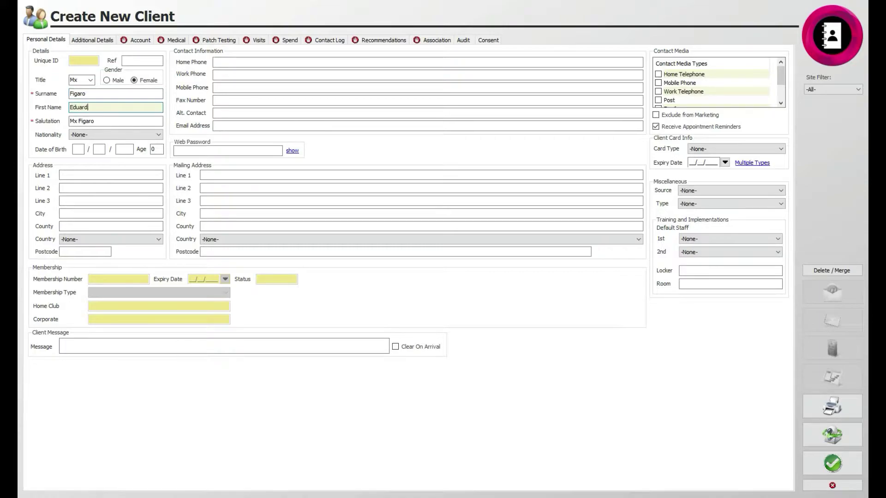
- Choose British nationality and enter birth date 02/03/1980, giving age 42
{"action": "left_click", "coordinate": [107, 135]}
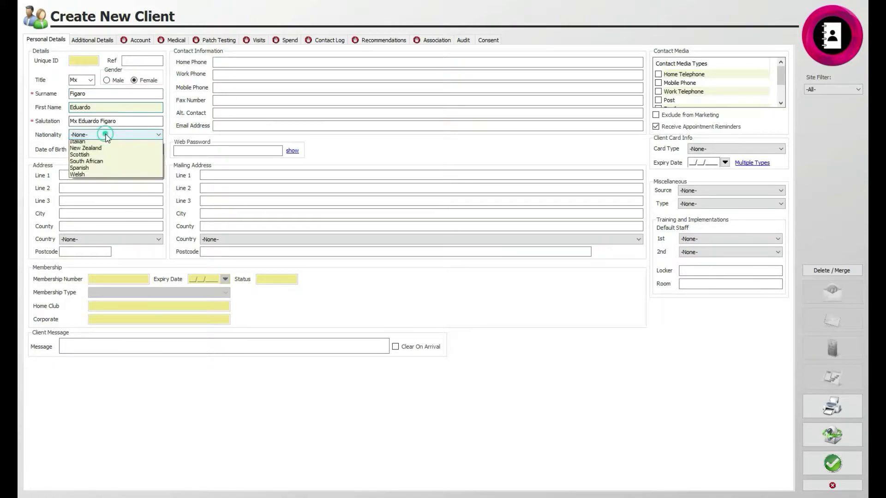
{"action": "left_click", "coordinate": [99, 163]}
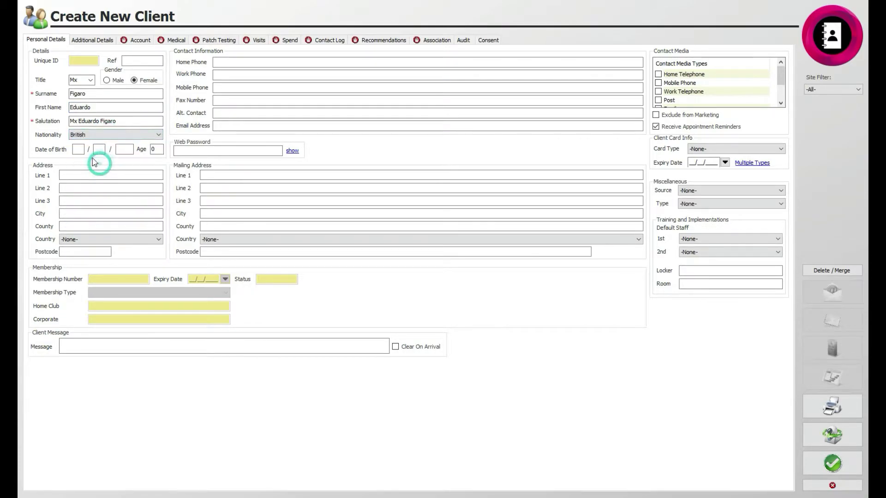
{"action": "left_click", "coordinate": [79, 149]}
{"action": "type", "text": "02"}
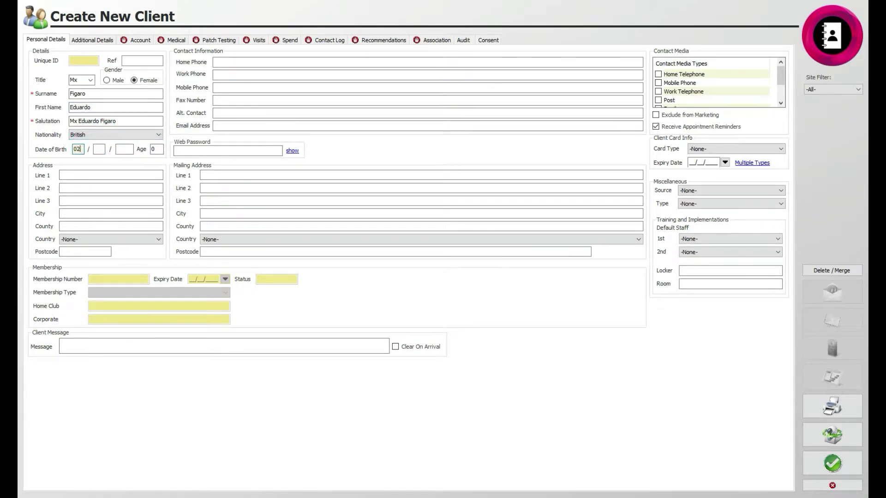
{"action": "left_click", "coordinate": [99, 149]}
{"action": "type", "text": "03"}
{"action": "left_click", "coordinate": [125, 149]}
{"action": "type", "text": "1980"}
{"action": "left_click", "coordinate": [161, 150]}
{"action": "left_click", "coordinate": [162, 149]}
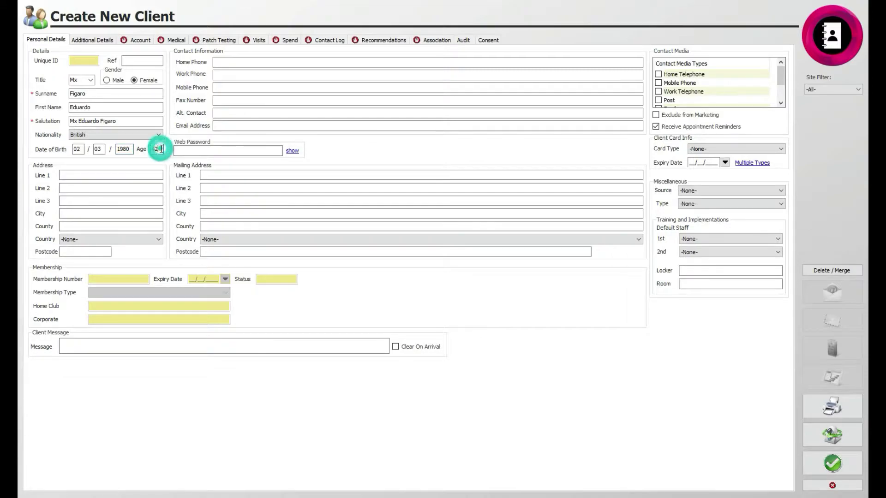
- Enter the client's street address, city and county
{"action": "left_click", "coordinate": [98, 175]}
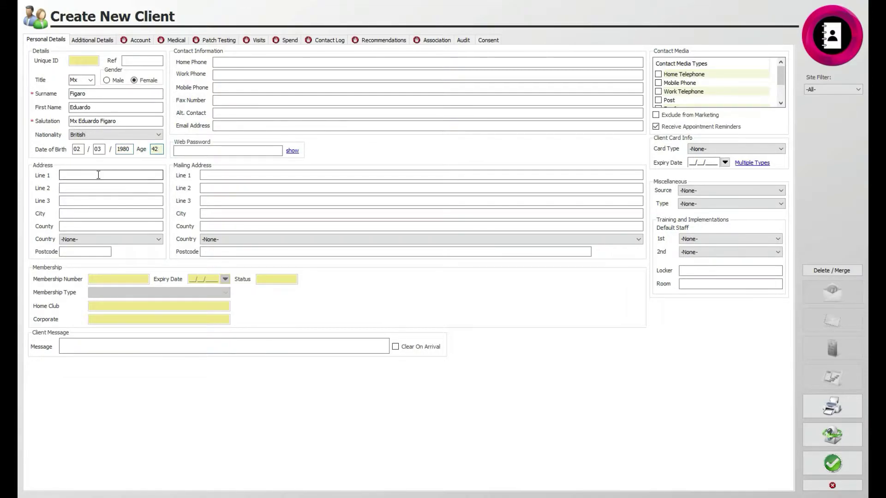
{"action": "left_click", "coordinate": [80, 174]}
{"action": "type", "text": "1 Address Road"}
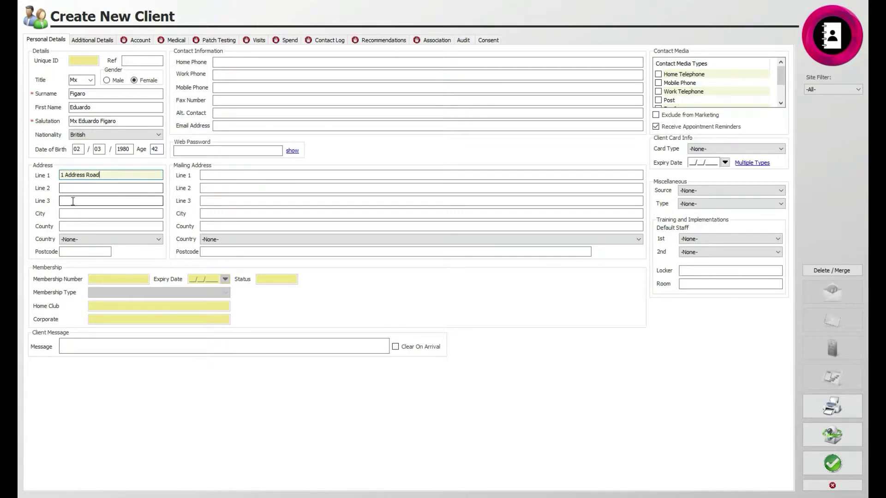
{"action": "left_click", "coordinate": [73, 214]}
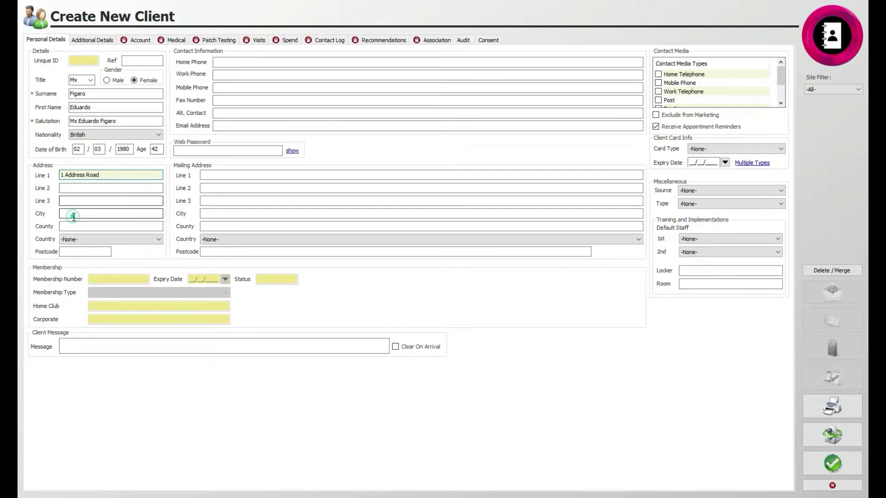
{"action": "type", "text": "Cannock"}
{"action": "left_click", "coordinate": [111, 226]}
{"action": "type", "text": "St"}
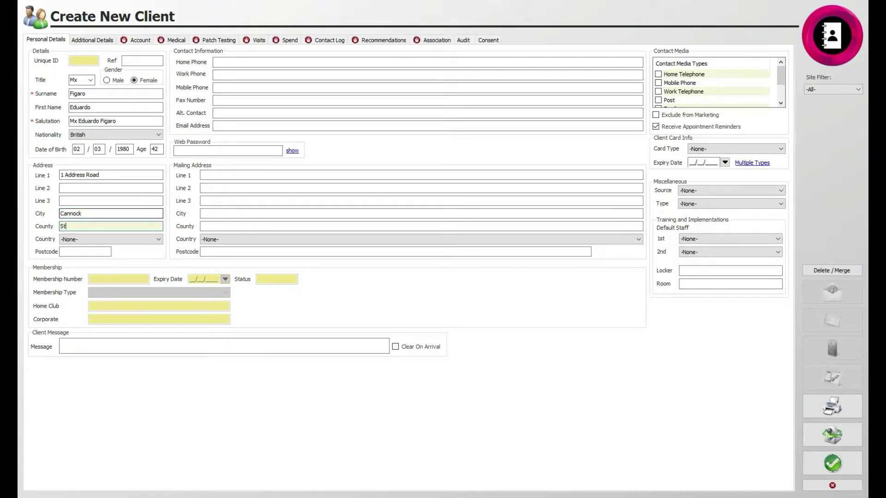
{"action": "type", "text": "affordshire"}
- Choose UNITED KINGDOM as the country and correct the postcode to a capital S
{"action": "left_click", "coordinate": [158, 239]}
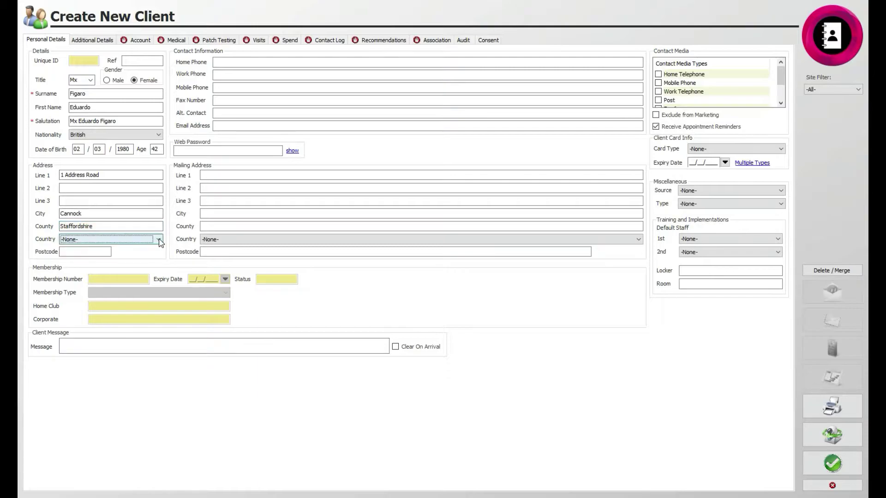
{"action": "left_click", "coordinate": [158, 239]}
{"action": "left_click_drag", "start_coordinate": [158, 252], "coordinate": [155, 428]}
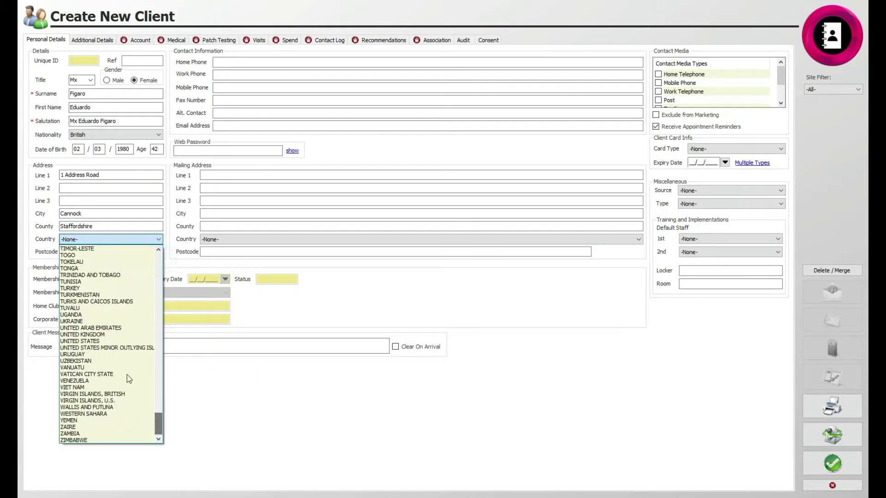
{"action": "left_click", "coordinate": [112, 334]}
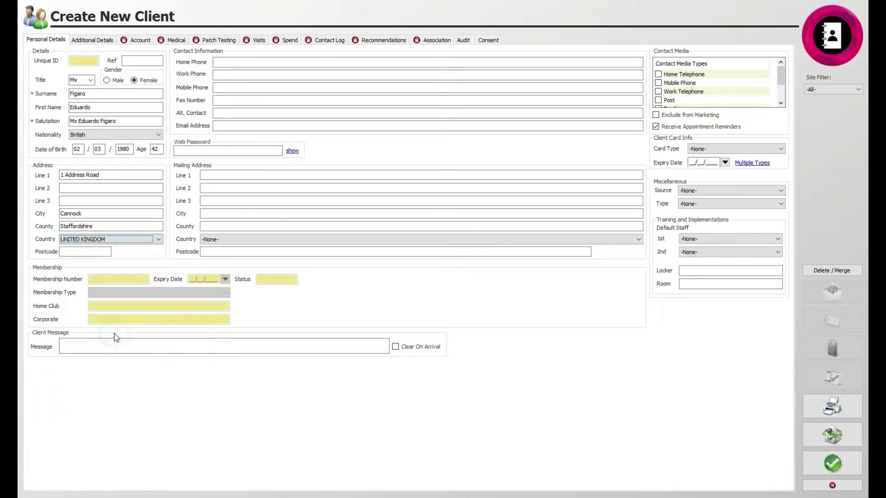
{"action": "left_click", "coordinate": [82, 251]}
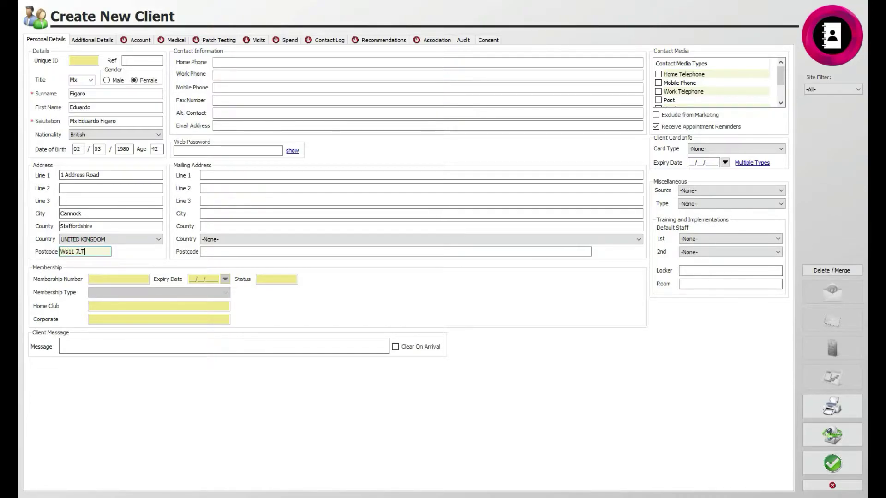
{"action": "left_click", "coordinate": [65, 252]}
{"action": "key", "text": "BackSpace"}
{"action": "type", "text": "S"}
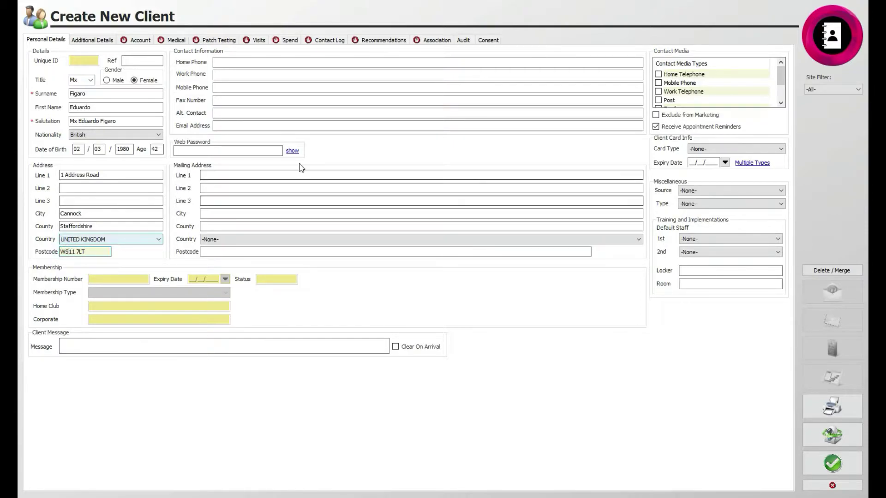
- Enter the client's home phone, mobile phone and e-mail address
{"action": "left_click", "coordinate": [213, 174]}
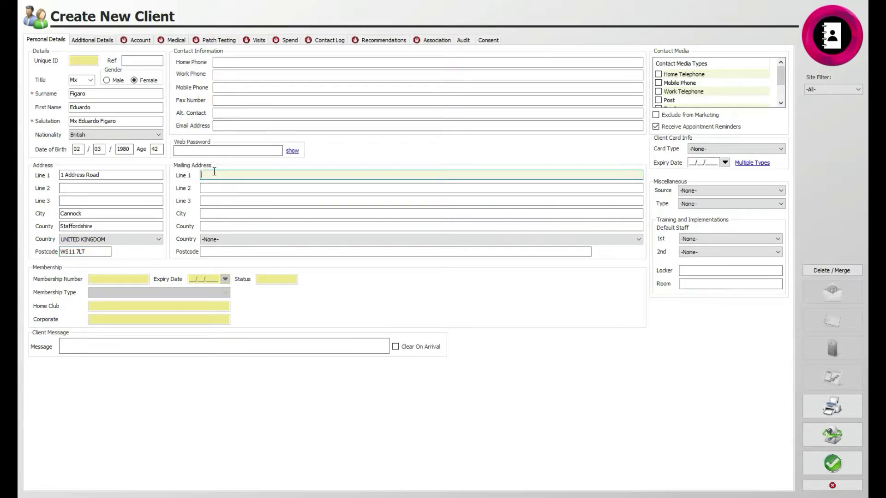
{"action": "left_click", "coordinate": [221, 60]}
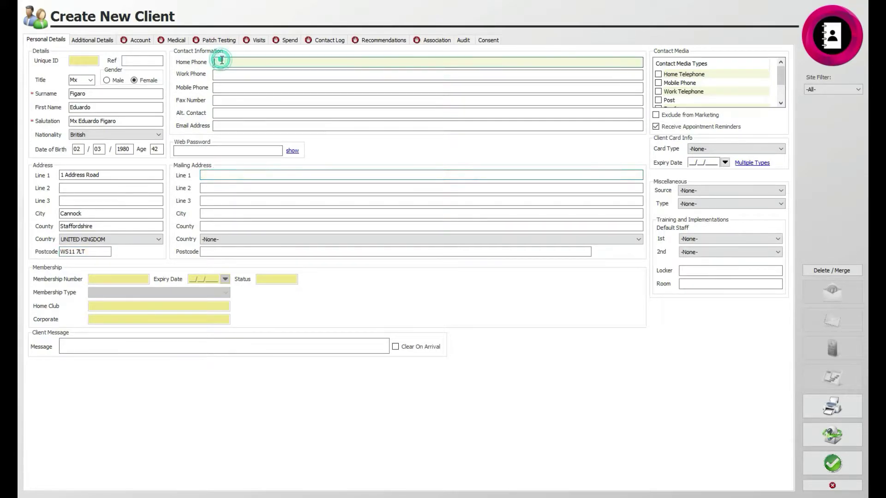
{"action": "type", "text": "010"}
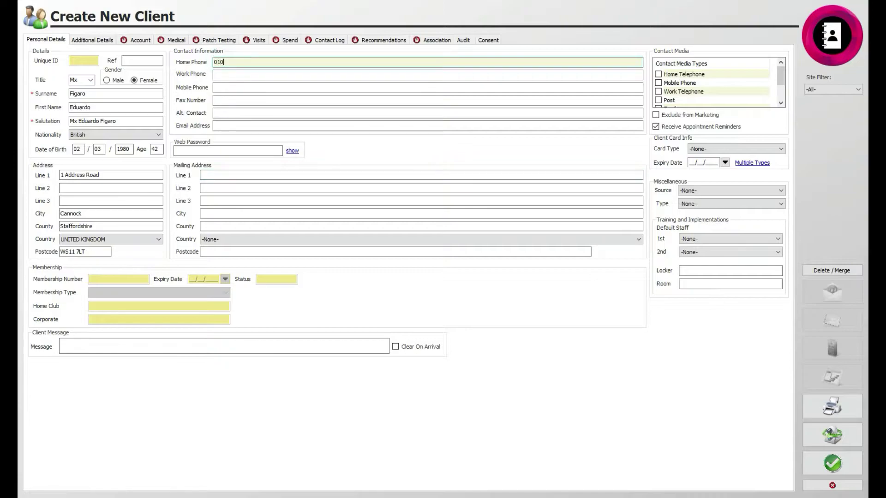
{"action": "type", "text": "1010010101"}
{"action": "left_click", "coordinate": [240, 70]}
{"action": "left_click", "coordinate": [242, 86]}
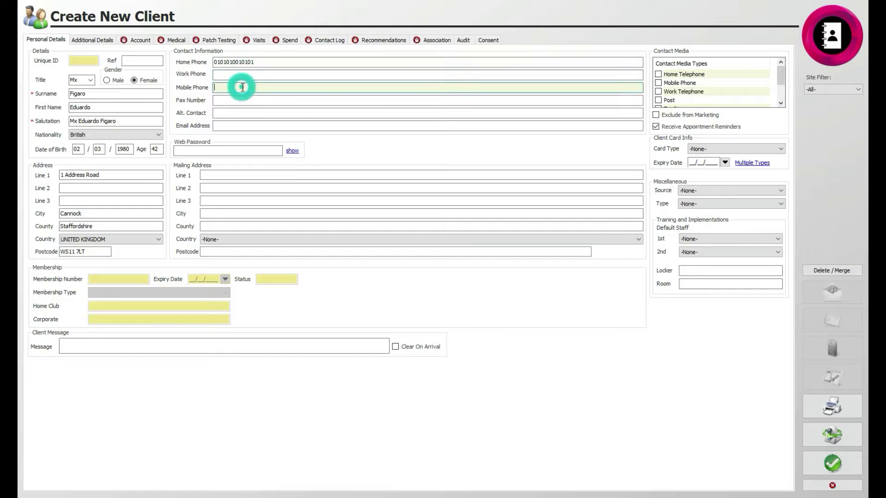
{"action": "type", "text": "0750000000"}
{"action": "left_click", "coordinate": [257, 125]}
{"action": "type", "text": "e"}
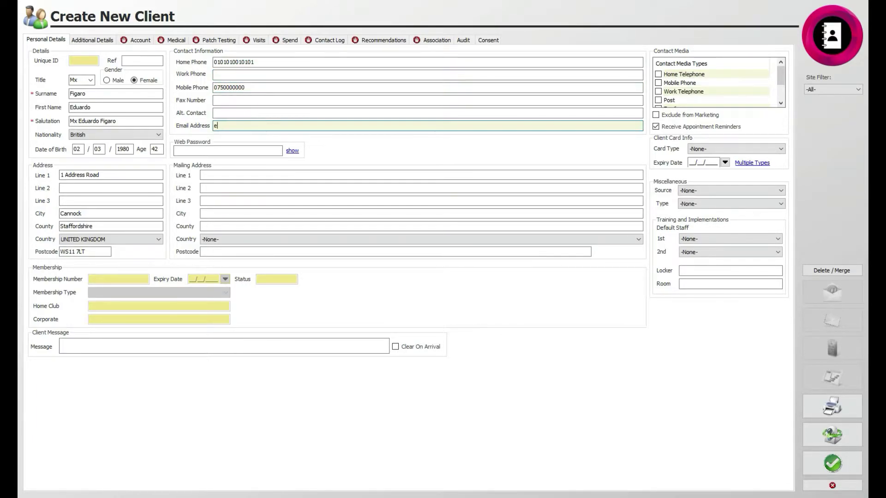
{"action": "type", "text": "mail@email.co.uk"}
- Tick Home Telephone, Mobile Phone, Post and Email as contact media
{"action": "left_click", "coordinate": [658, 75]}
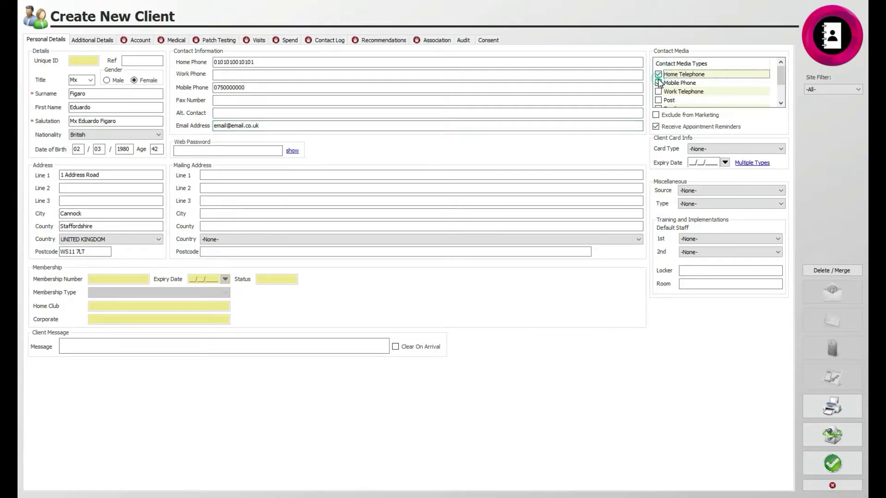
{"action": "left_click", "coordinate": [658, 83]}
{"action": "left_click", "coordinate": [658, 100]}
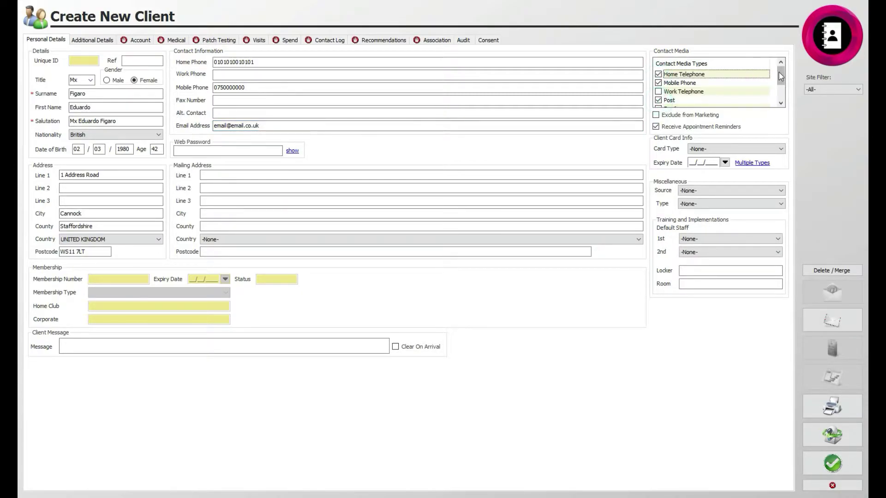
{"action": "left_click_drag", "start_coordinate": [780, 76], "coordinate": [780, 85]}
{"action": "left_click", "coordinate": [658, 91]}
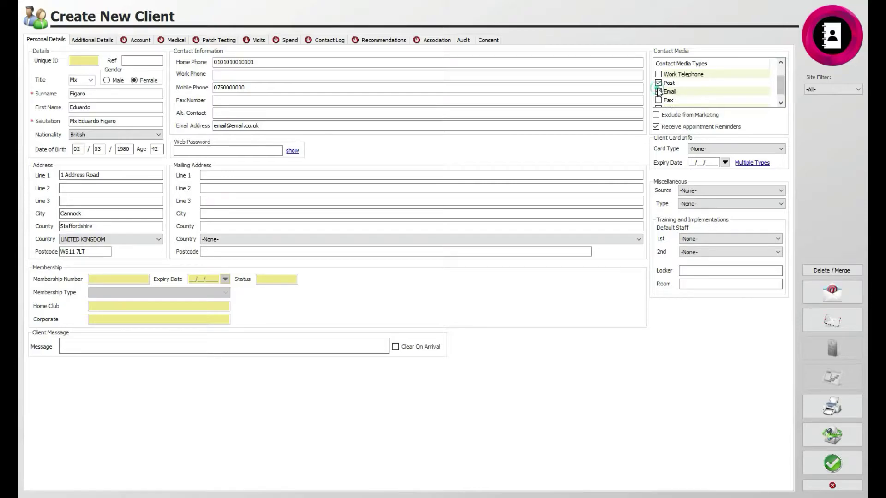
- Exclude the client from marketing, toggle appointment reminders, and choose the NHS discount card type
{"action": "left_click", "coordinate": [656, 117]}
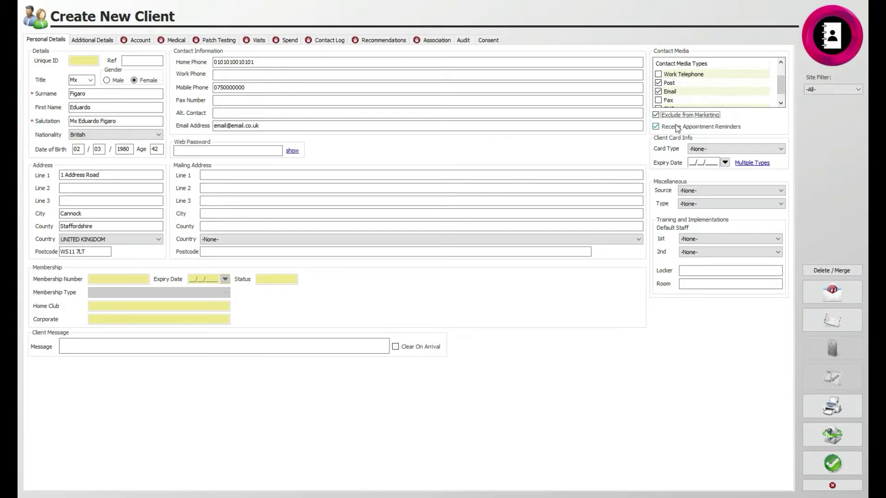
{"action": "left_click", "coordinate": [656, 127]}
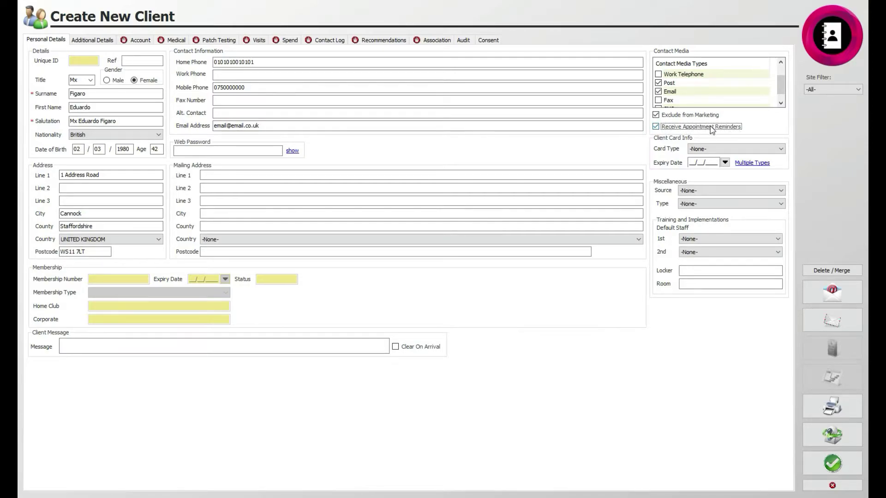
{"action": "left_click", "coordinate": [779, 150]}
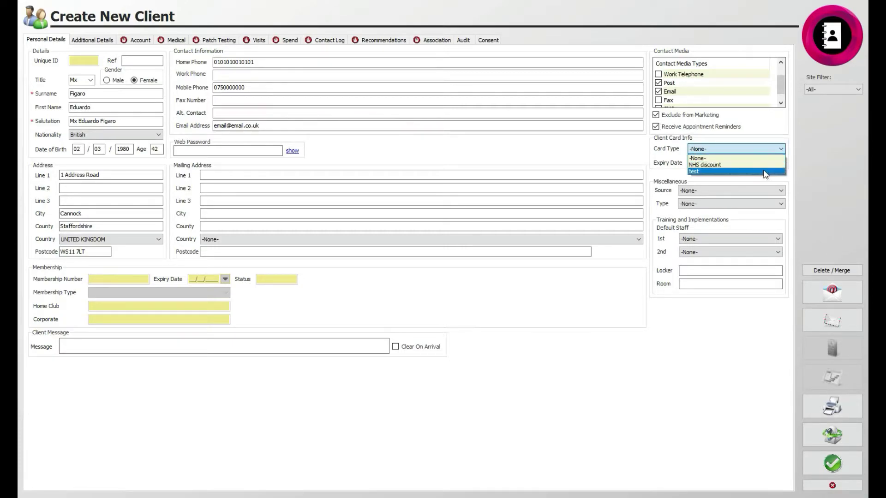
{"action": "left_click", "coordinate": [764, 166]}
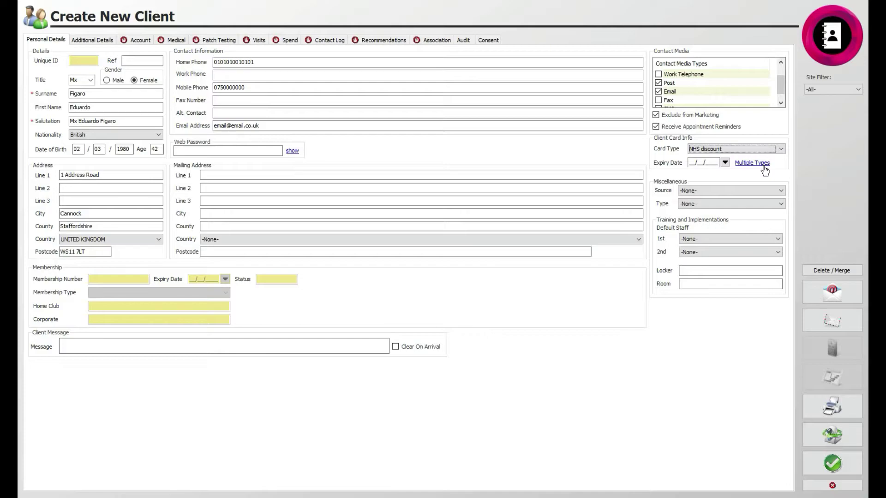
- Set the card expiry date to 01/09/2022 via the calendar
{"action": "left_click", "coordinate": [725, 163]}
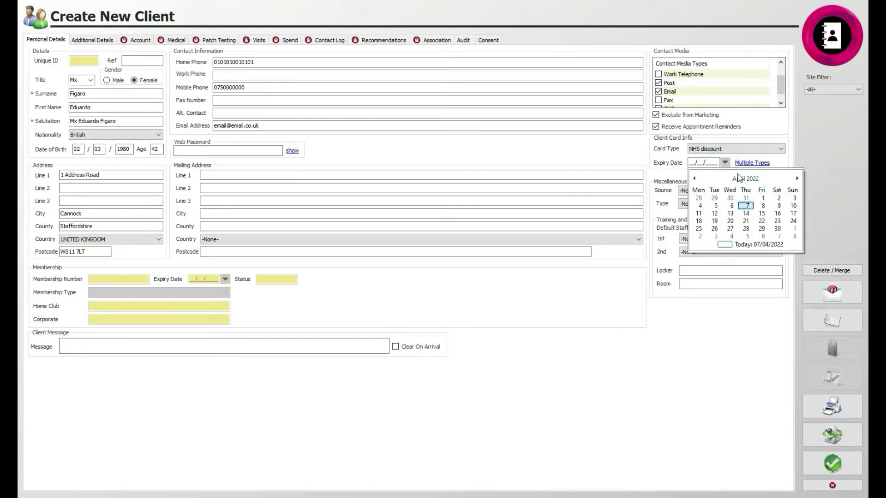
{"action": "left_click", "coordinate": [796, 179]}
{"action": "left_click", "coordinate": [796, 179]}
{"action": "left_click", "coordinate": [796, 179]}
{"action": "left_click", "coordinate": [796, 179]}
{"action": "left_click", "coordinate": [796, 179]}
{"action": "left_click", "coordinate": [747, 199]}
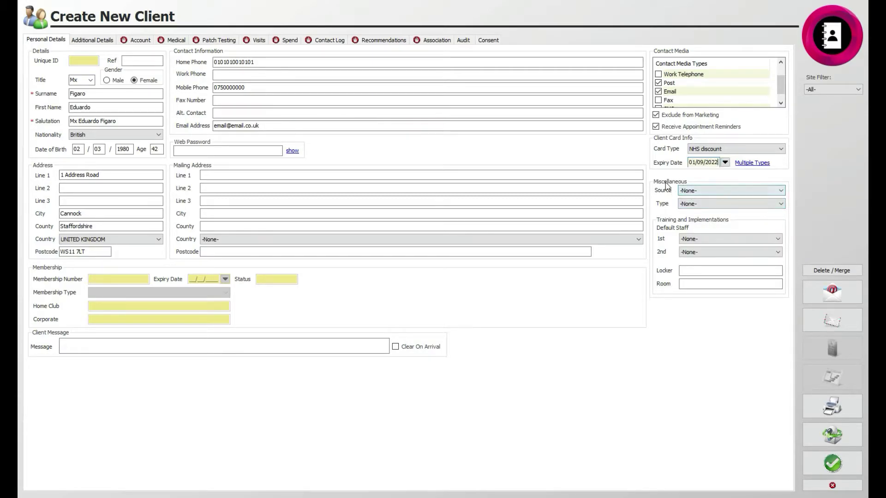
- Under Miscellaneous, set Source to Promotion and Type to Nhs Worker
{"action": "left_click", "coordinate": [770, 191]}
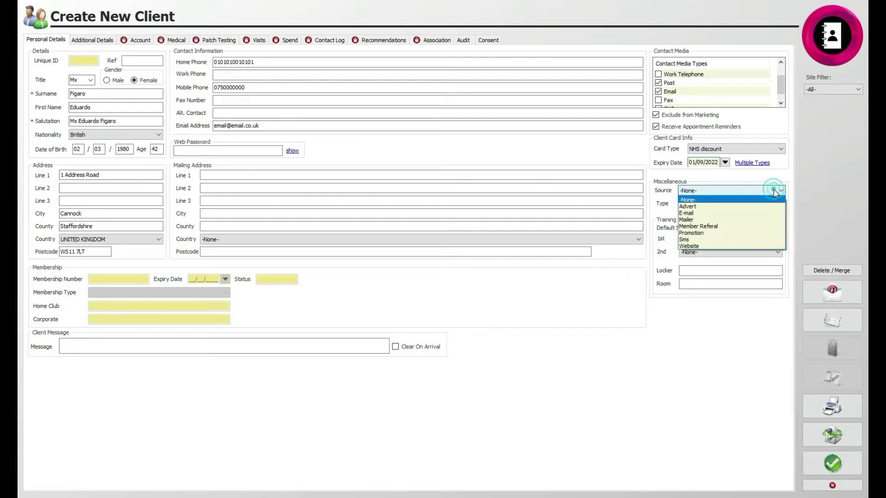
{"action": "left_click", "coordinate": [755, 232]}
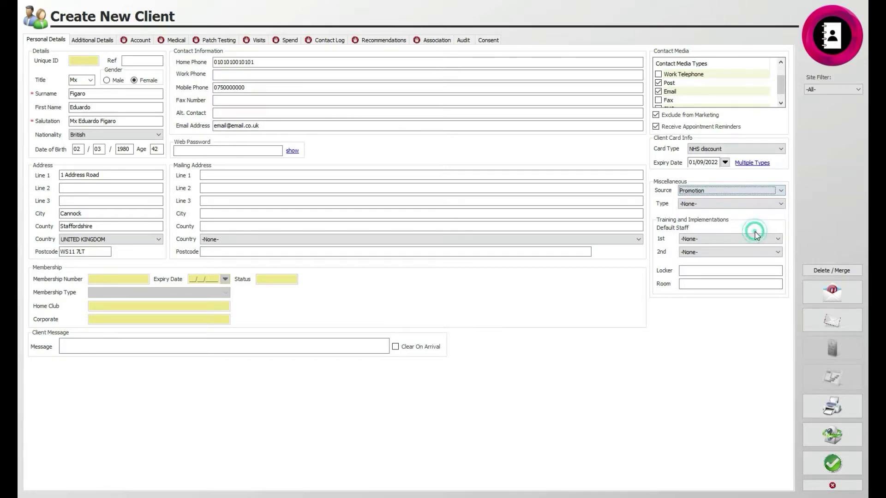
{"action": "left_click", "coordinate": [779, 204]}
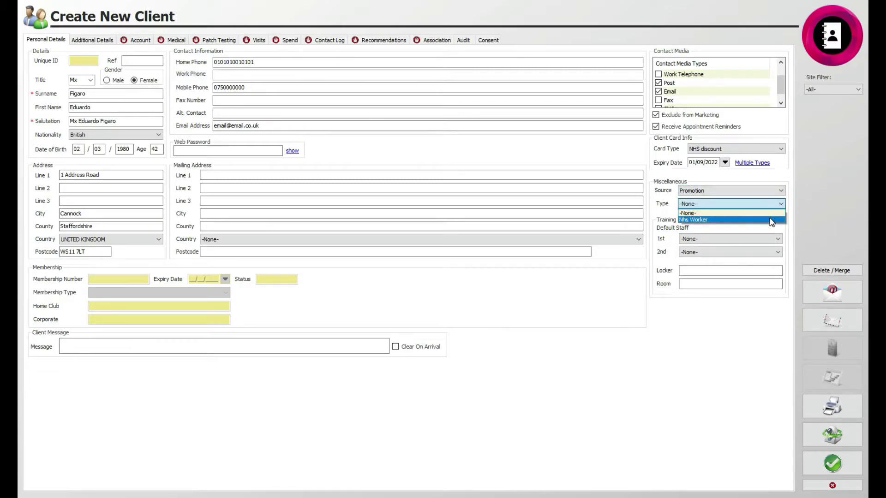
{"action": "left_click", "coordinate": [771, 220]}
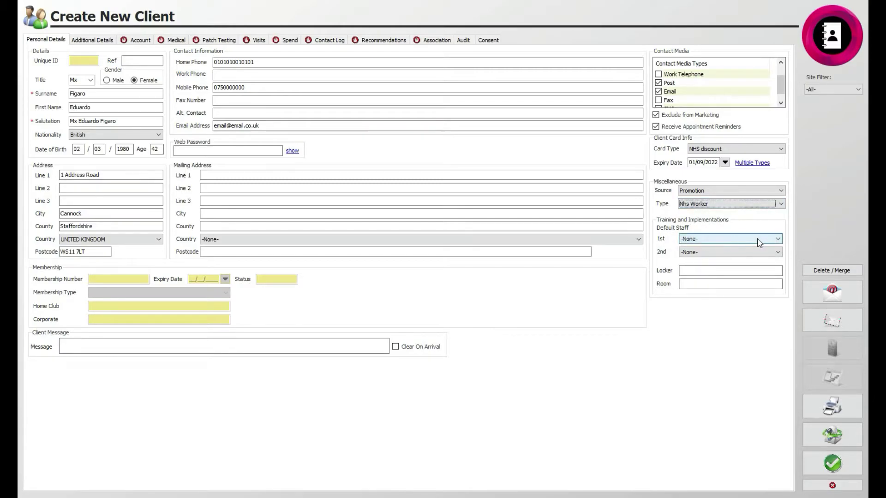
- Choose the first and second default staff and add the message 'Client is non-binary'
{"action": "left_click", "coordinate": [779, 243]}
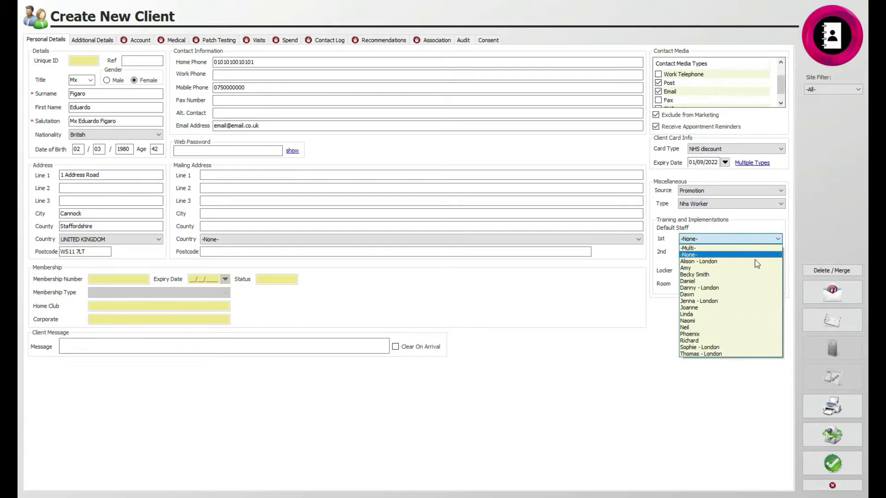
{"action": "left_click", "coordinate": [740, 295]}
{"action": "left_click", "coordinate": [743, 251]}
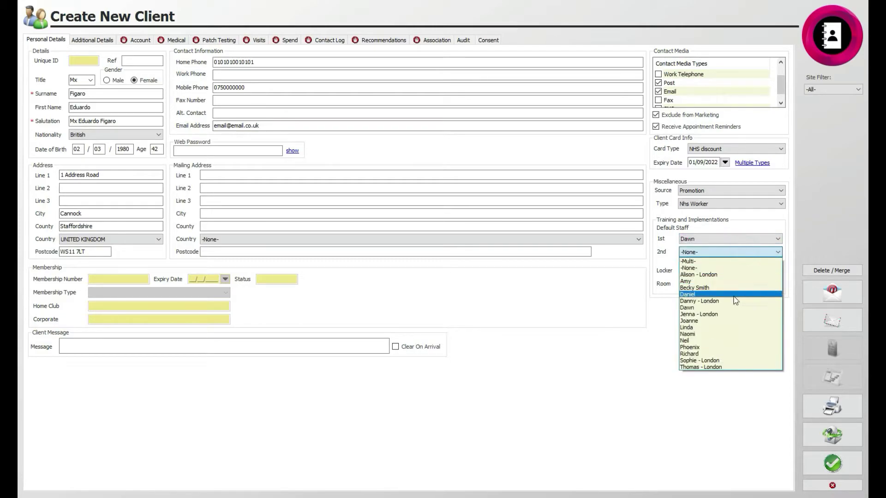
{"action": "left_click", "coordinate": [725, 347]}
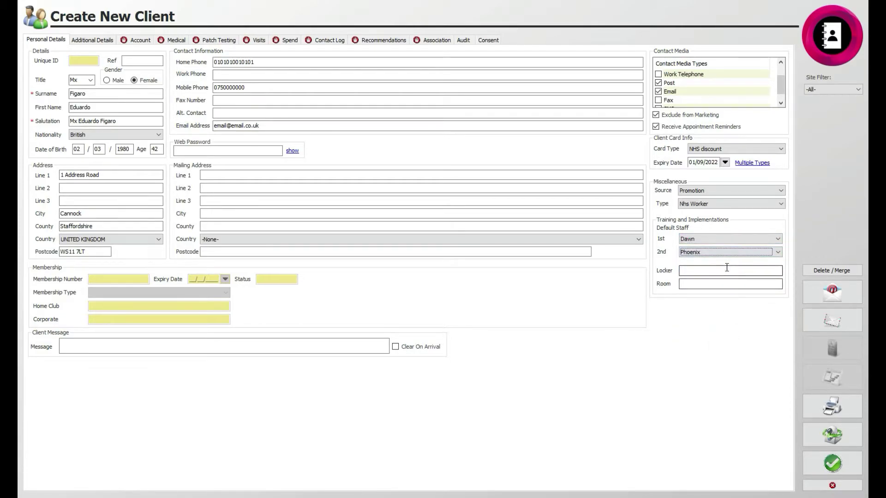
{"action": "left_click", "coordinate": [688, 285]}
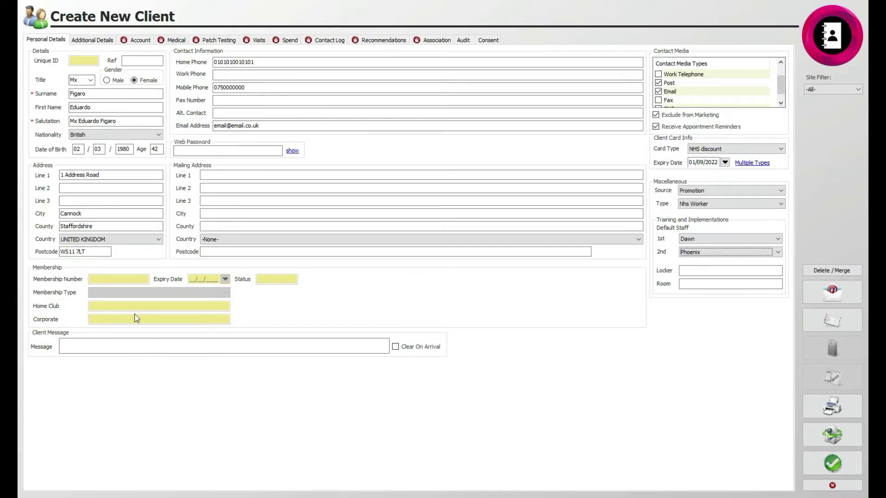
{"action": "left_click", "coordinate": [168, 341]}
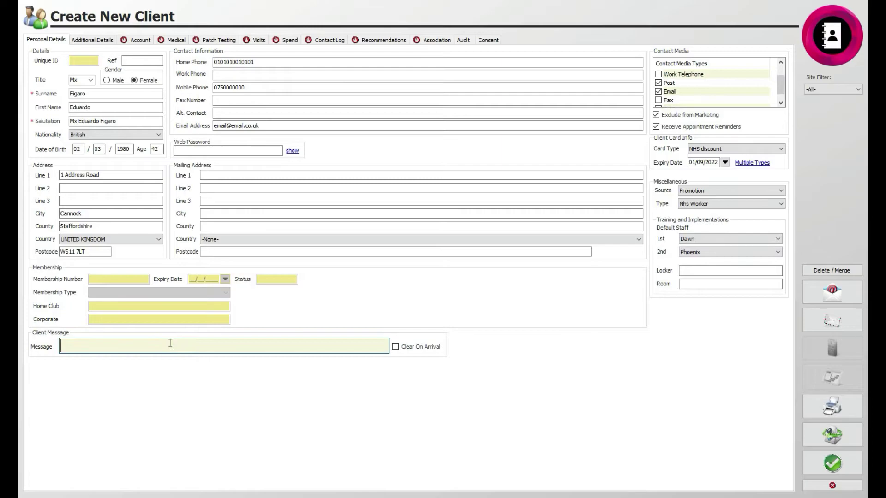
{"action": "type", "text": "Client is non-binary."}
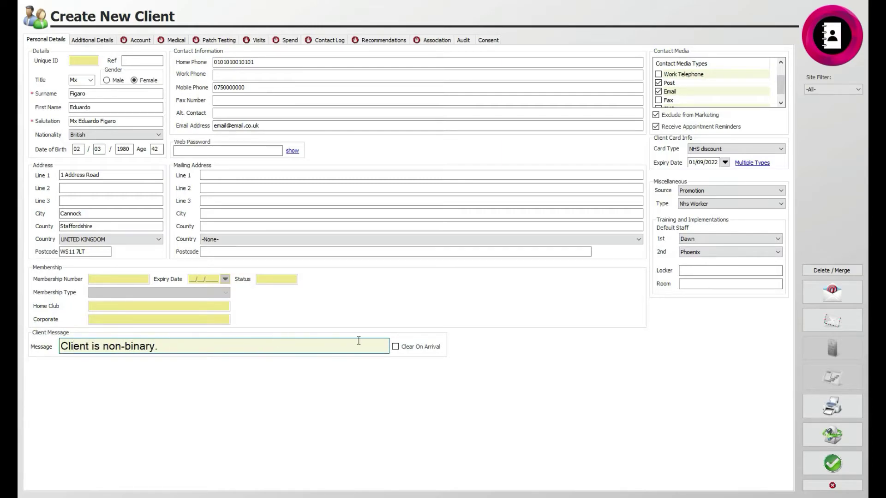
- Tick Clear On Arrival, then mark 1-1 Coaching, Swimming Lessons and Smoker in Additional Details
{"action": "left_click", "coordinate": [396, 346]}
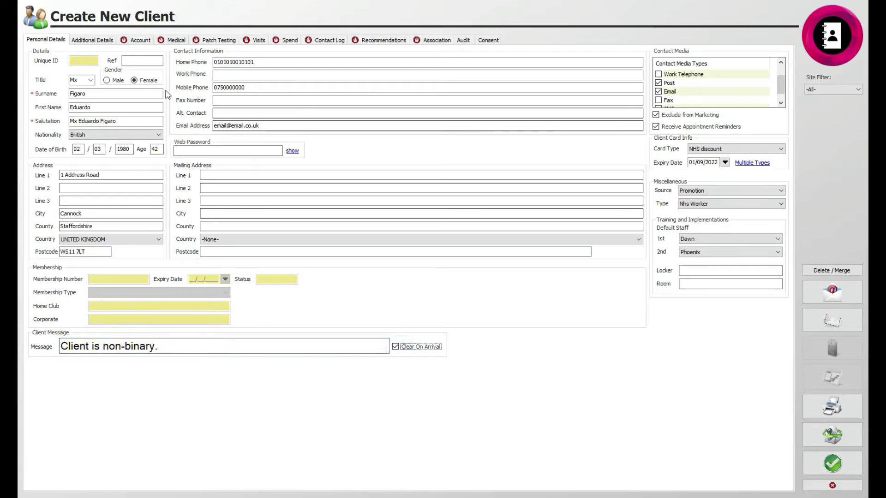
{"action": "left_click", "coordinate": [82, 40]}
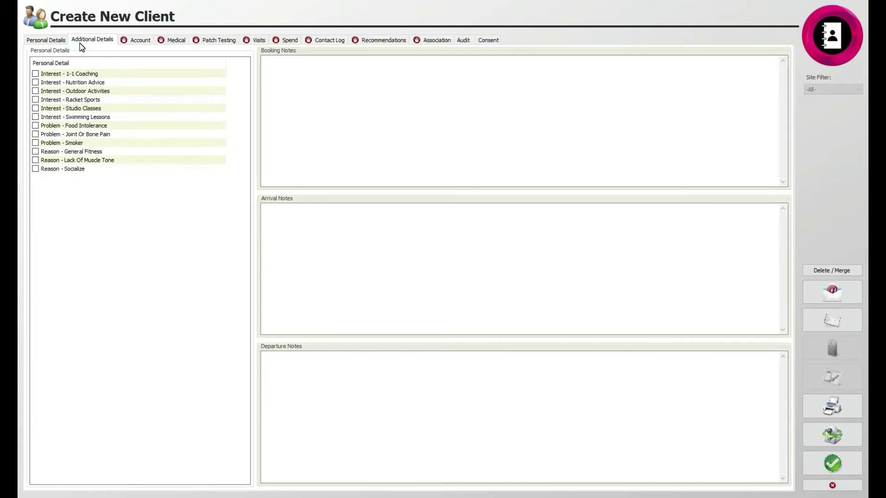
{"action": "left_click", "coordinate": [36, 73]}
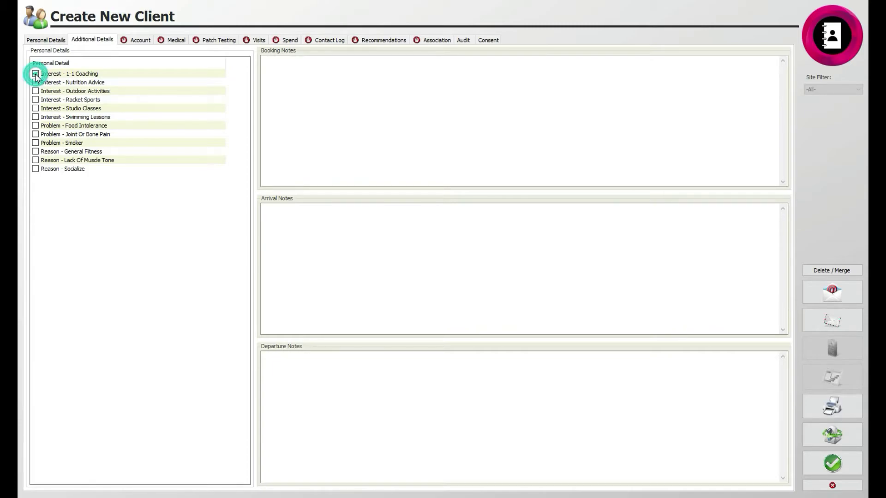
{"action": "left_click", "coordinate": [37, 118]}
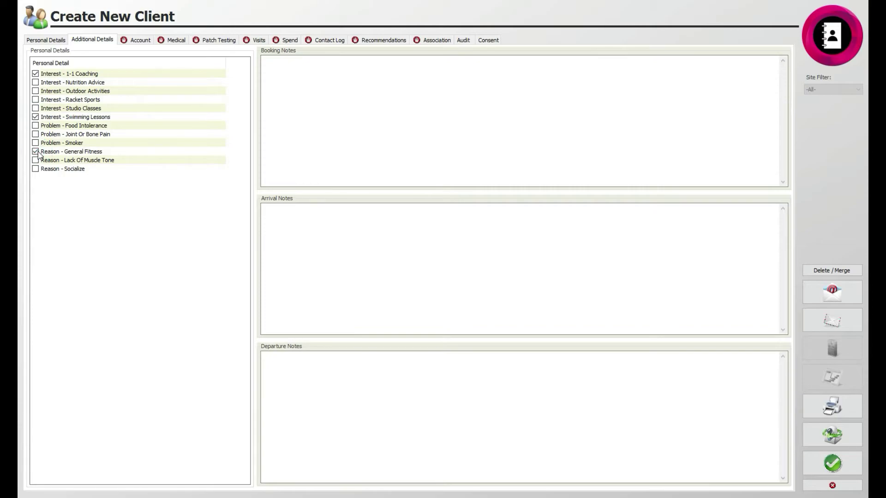
{"action": "left_click", "coordinate": [36, 143]}
- Go through the booking, arrival and departure notes boxes, then save the client card
{"action": "left_click", "coordinate": [386, 89]}
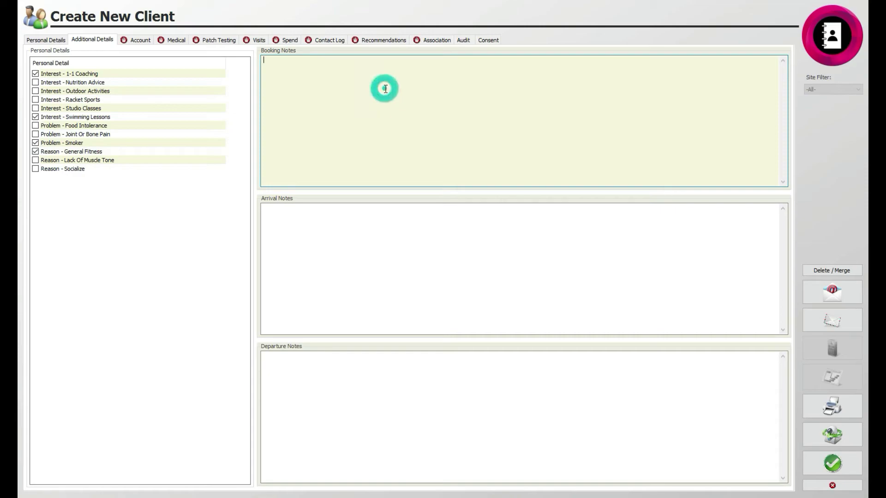
{"action": "left_click", "coordinate": [342, 221]}
{"action": "left_click", "coordinate": [345, 355]}
{"action": "left_click", "coordinate": [829, 468]}
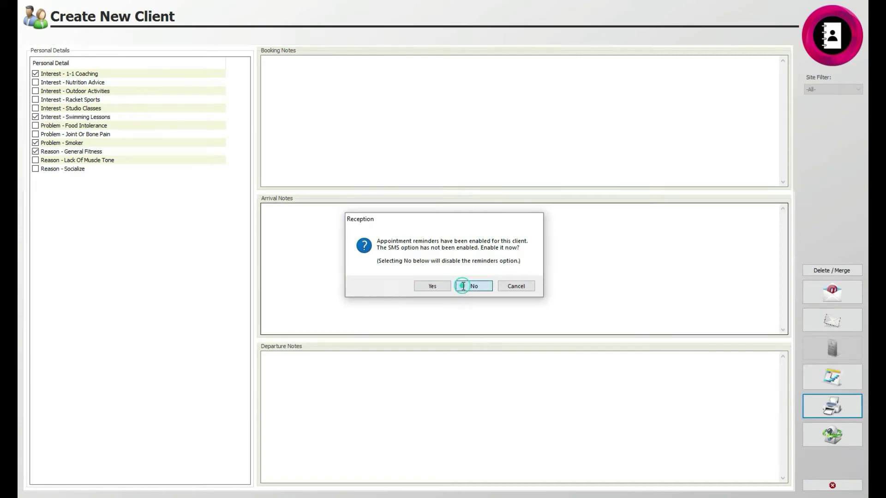
- Decline SMS reminders, add 10 loyalty points on the Account tab, and start editing the account limit
{"action": "left_click", "coordinate": [474, 286]}
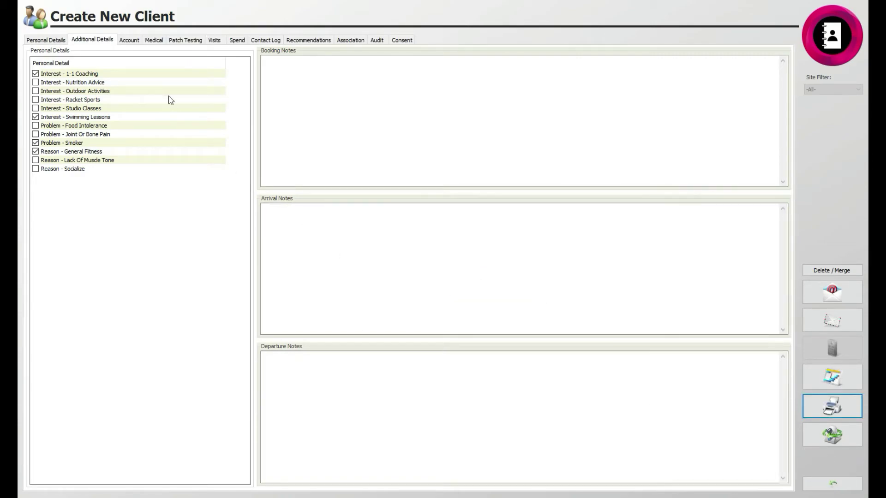
{"action": "left_click", "coordinate": [128, 41]}
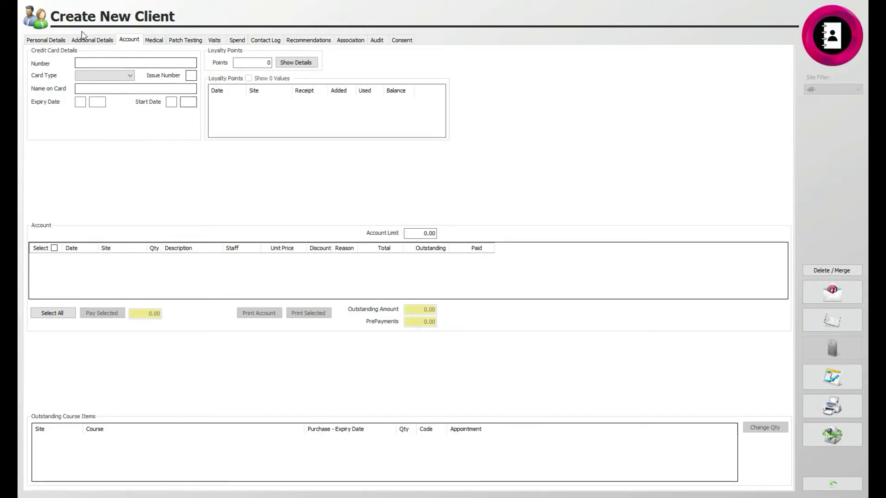
{"action": "left_click", "coordinate": [266, 63]}
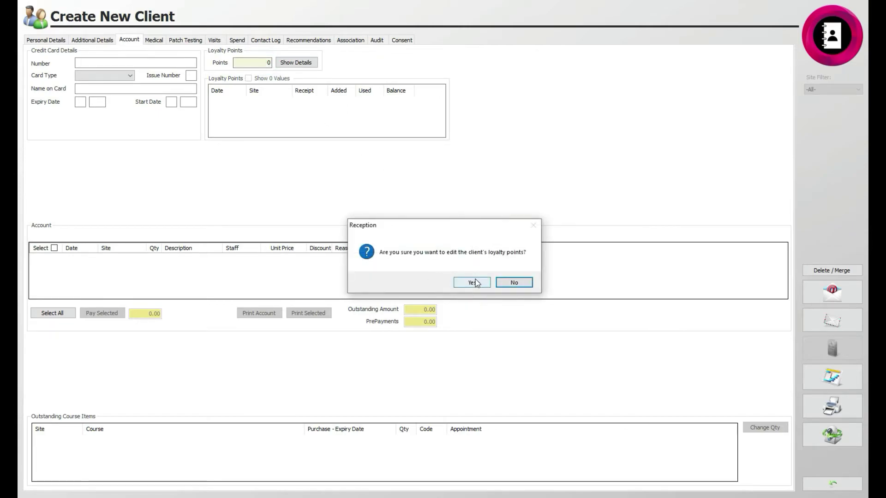
{"action": "left_click", "coordinate": [484, 283]}
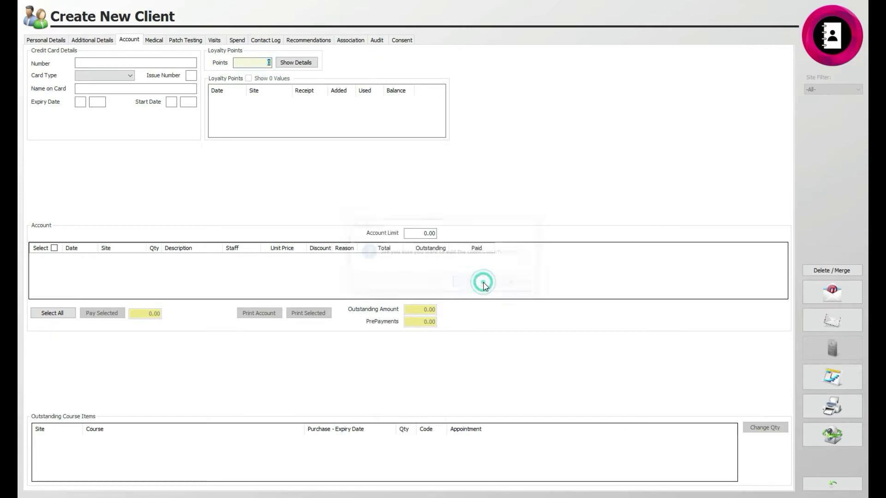
{"action": "left_click", "coordinate": [322, 150]}
{"action": "left_click", "coordinate": [321, 113]}
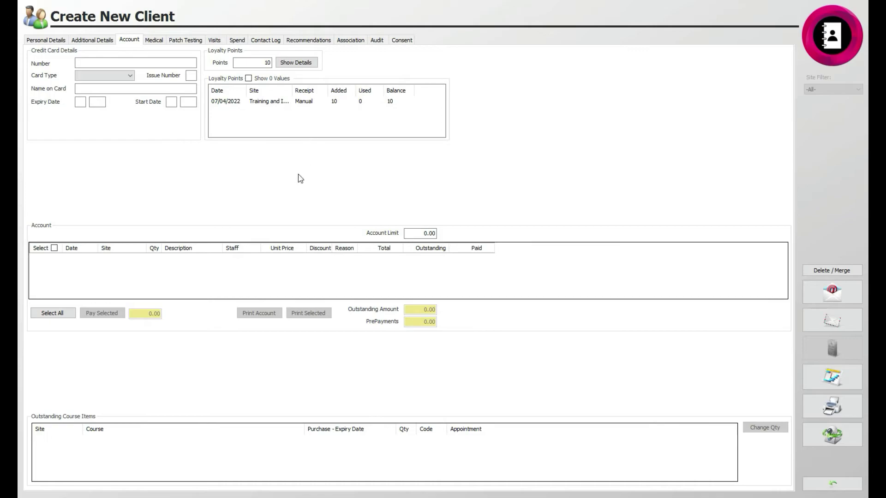
{"action": "left_click", "coordinate": [425, 233]}
{"action": "left_click", "coordinate": [155, 41]}
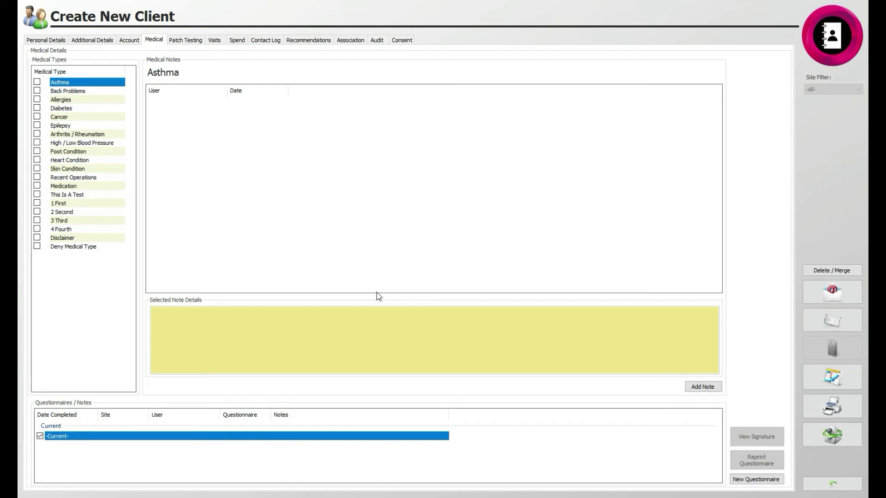
{"action": "left_click", "coordinate": [701, 387]}
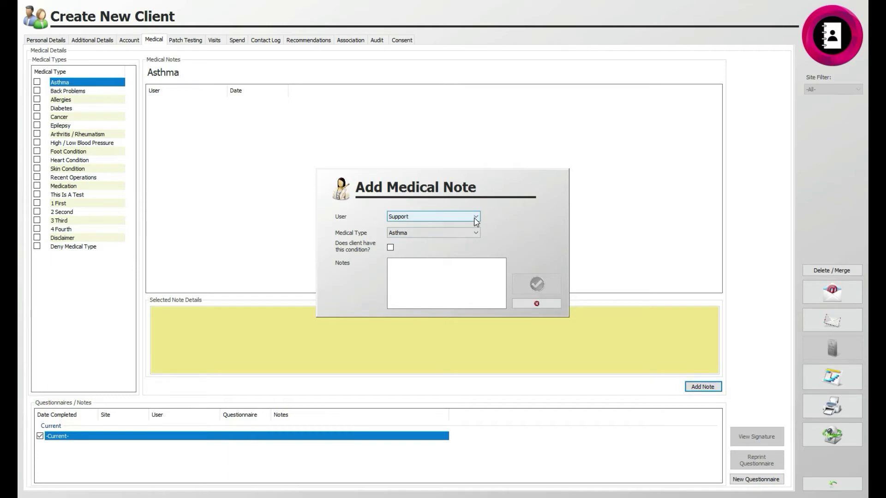
{"action": "left_click", "coordinate": [535, 303]}
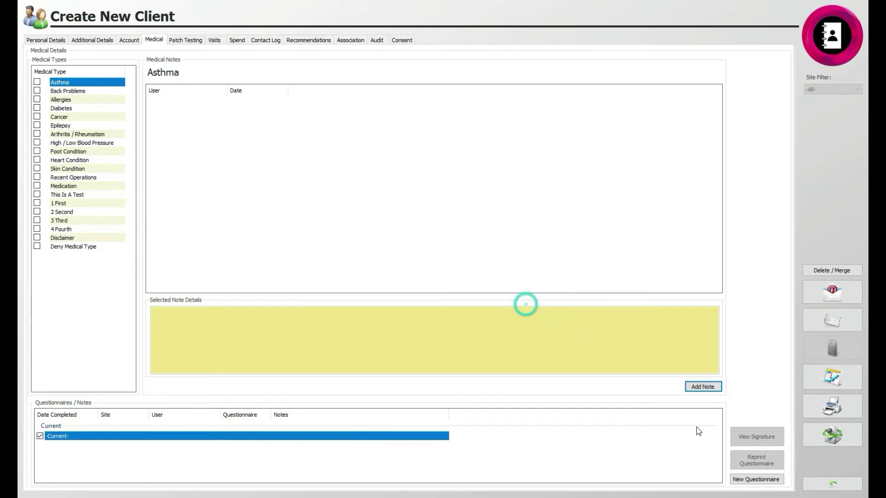
{"action": "left_click", "coordinate": [745, 481]}
{"action": "left_click", "coordinate": [436, 242]}
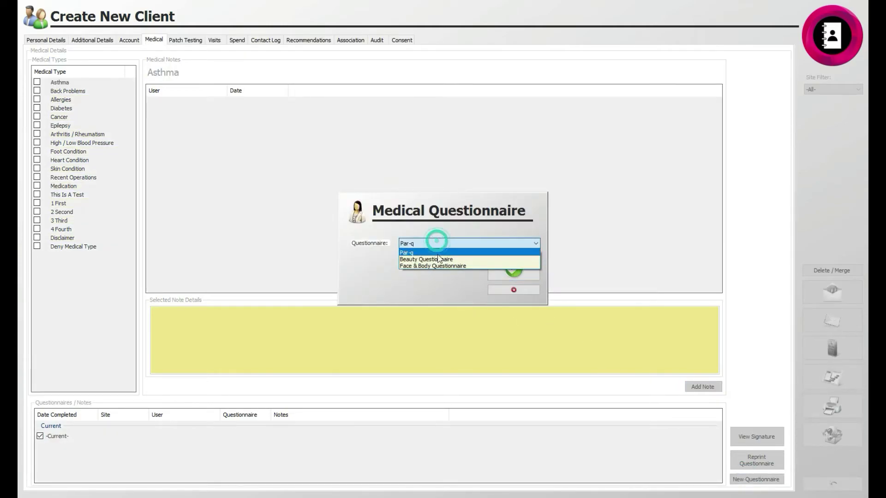
{"action": "left_click", "coordinate": [437, 257]}
{"action": "left_click", "coordinate": [506, 271]}
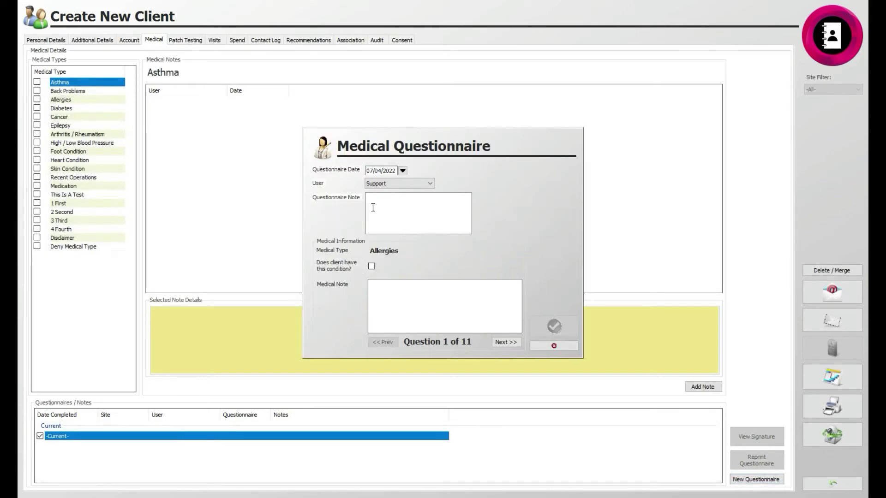
{"action": "left_click", "coordinate": [399, 183]}
{"action": "left_click", "coordinate": [480, 249]}
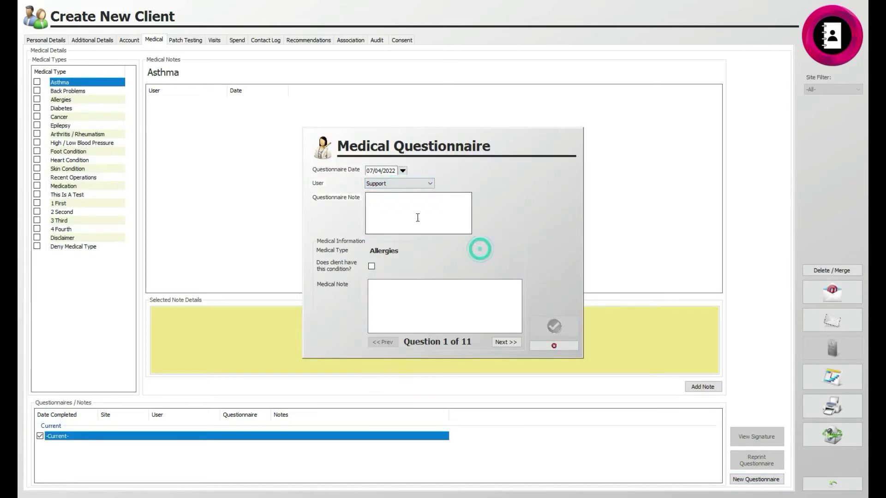
{"action": "left_click", "coordinate": [371, 266]}
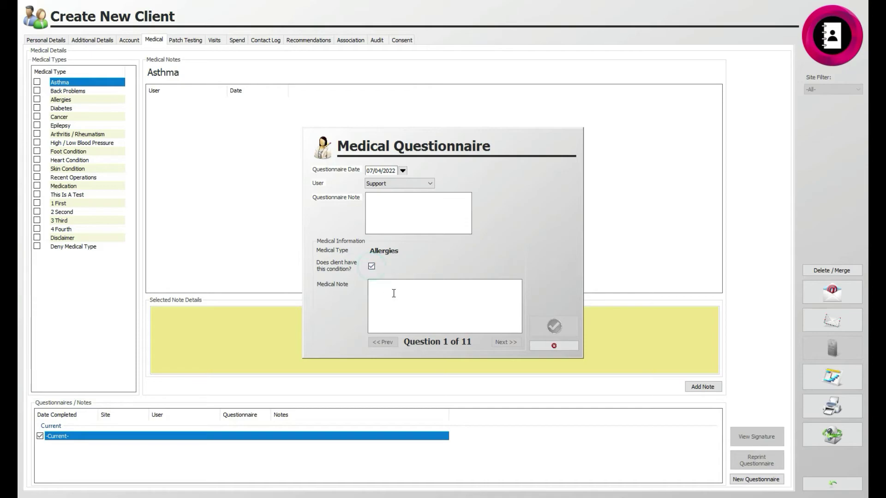
{"action": "left_click", "coordinate": [535, 345]}
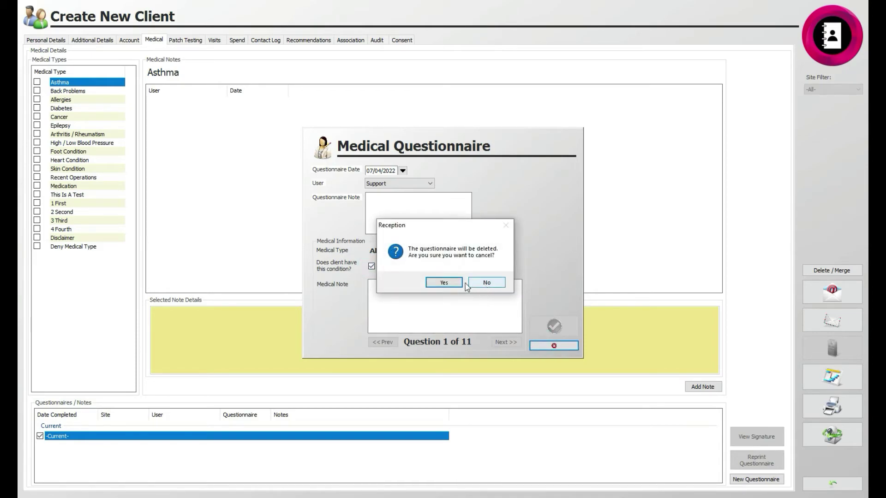
{"action": "left_click", "coordinate": [482, 283]}
{"action": "left_click", "coordinate": [694, 387]}
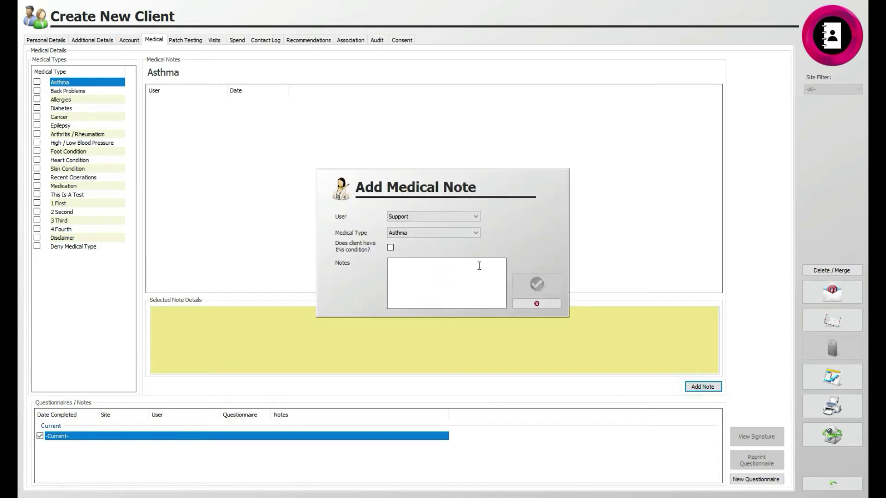
{"action": "left_click", "coordinate": [534, 304]}
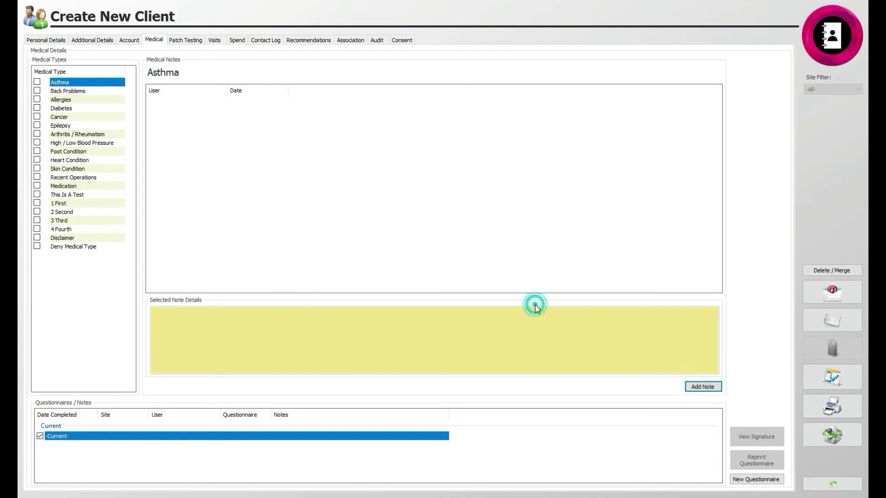
- Add a Test patch test dated 07/04/2022 with an assigned staff member and save it
{"action": "left_click", "coordinate": [175, 40]}
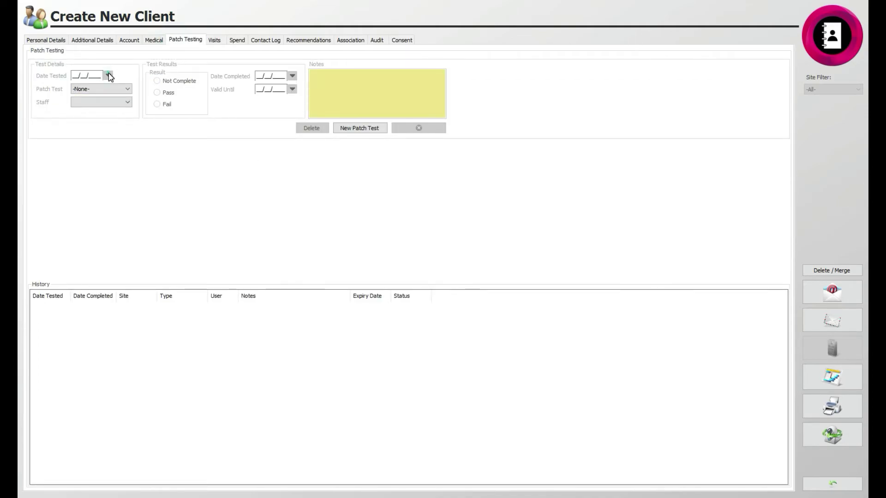
{"action": "left_click", "coordinate": [355, 127]}
{"action": "left_click", "coordinate": [108, 75]}
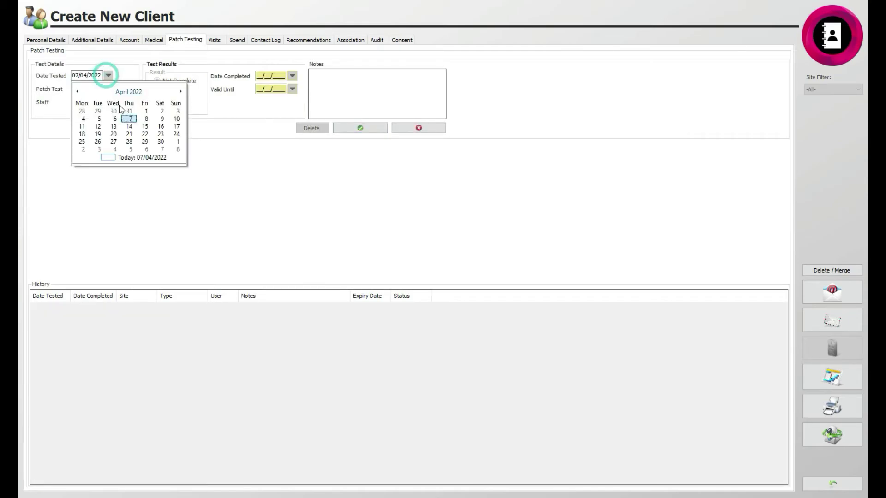
{"action": "left_click", "coordinate": [127, 115]}
{"action": "left_click", "coordinate": [122, 92]}
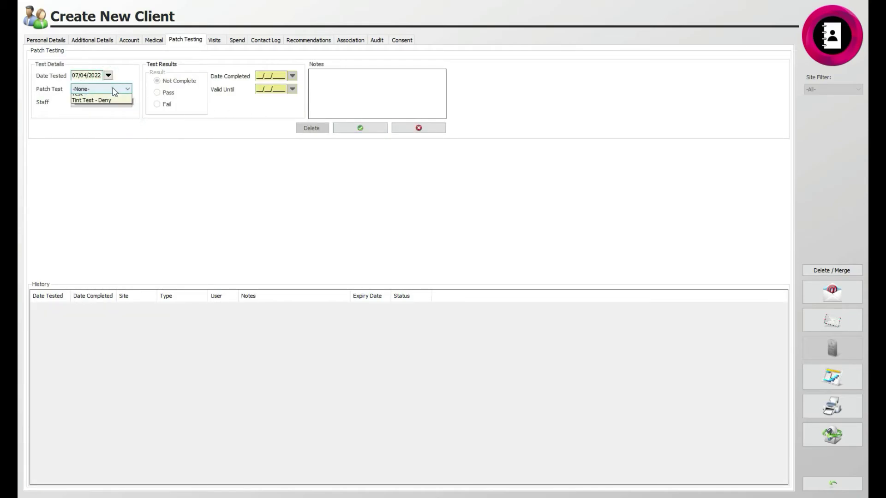
{"action": "left_click", "coordinate": [107, 113]}
{"action": "left_click", "coordinate": [107, 102]}
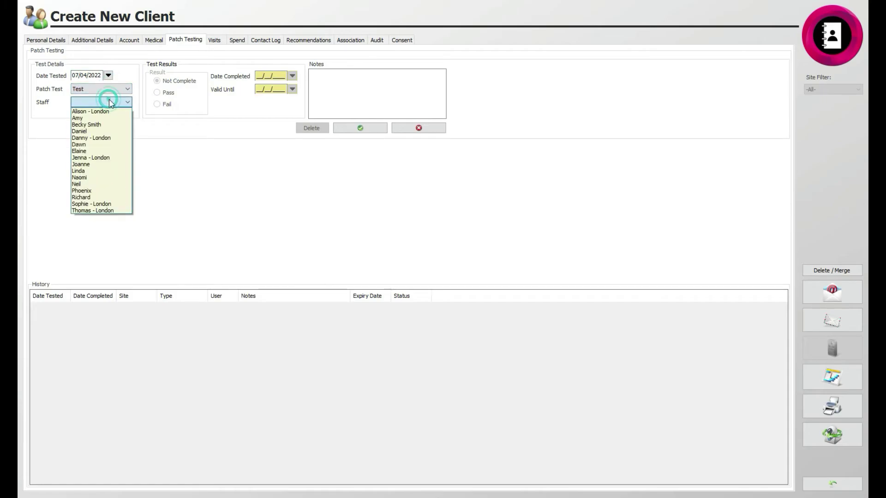
{"action": "left_click", "coordinate": [109, 131]}
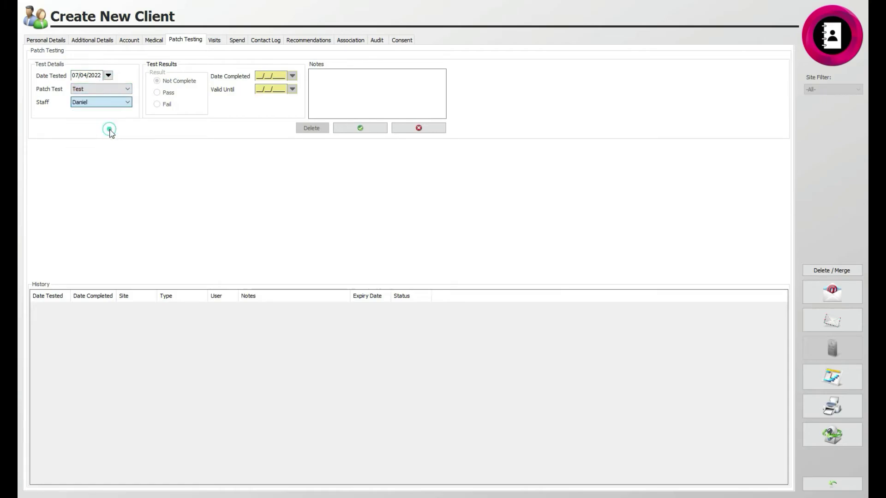
{"action": "left_click", "coordinate": [361, 129]}
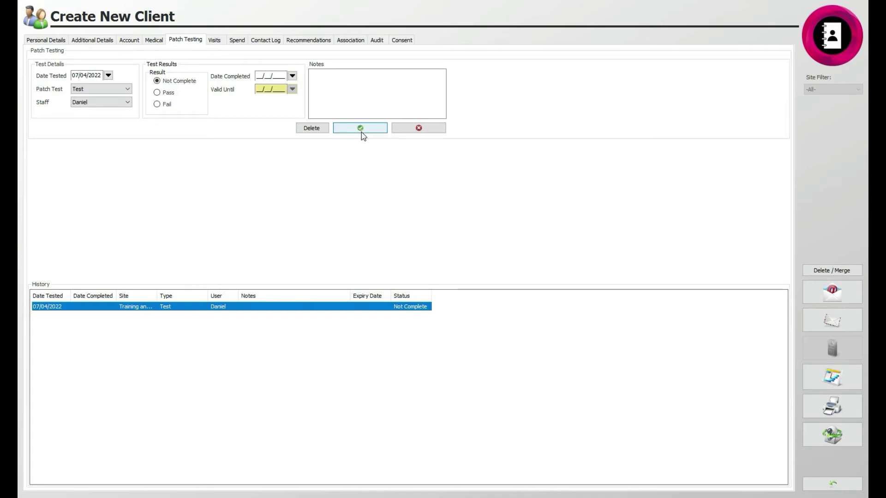
- Review the client's future and past visits, spend, contact log, recommendations and associations
{"action": "left_click", "coordinate": [222, 40]}
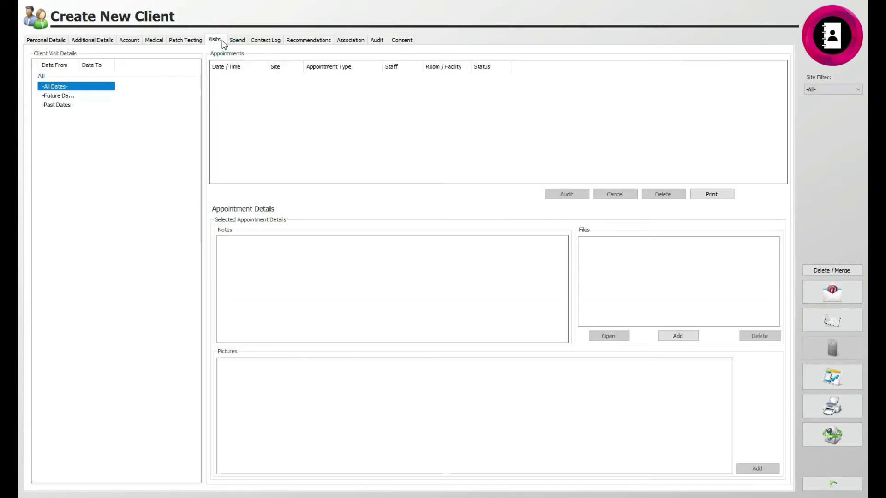
{"action": "left_click", "coordinate": [79, 95]}
{"action": "left_click", "coordinate": [79, 105]}
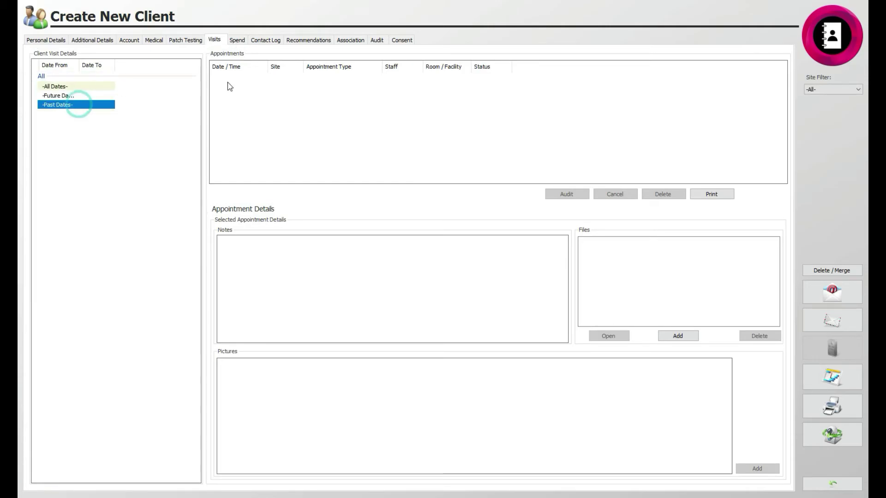
{"action": "left_click", "coordinate": [237, 40]}
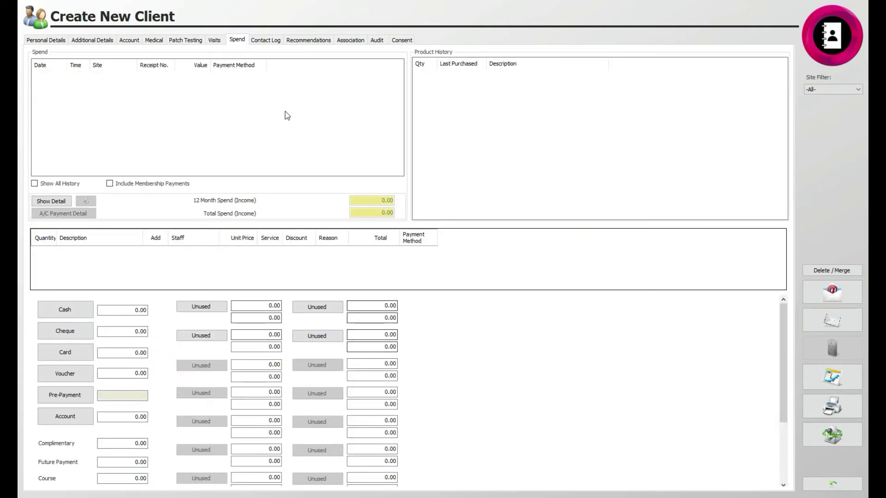
{"action": "left_click", "coordinate": [266, 40]}
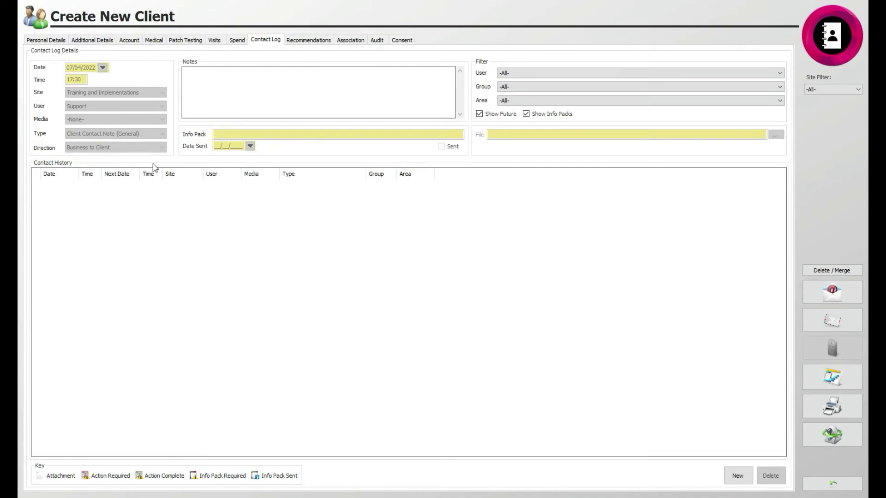
{"action": "left_click", "coordinate": [323, 41]}
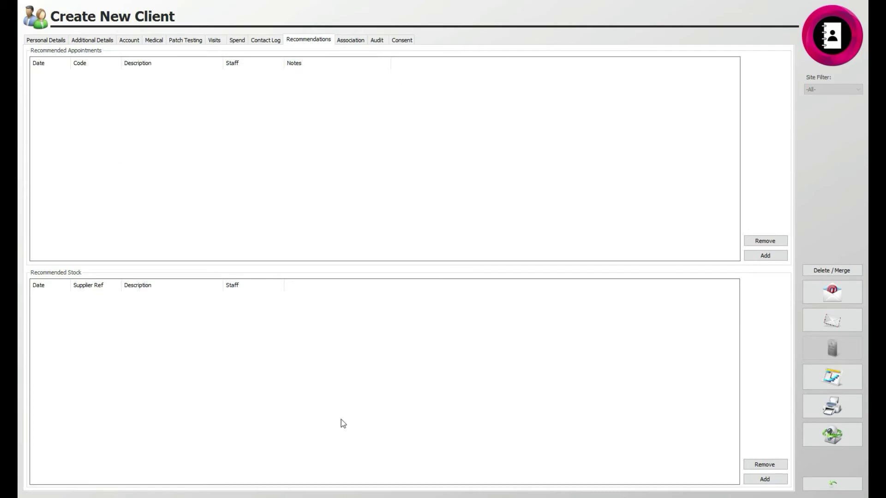
{"action": "left_click", "coordinate": [349, 40]}
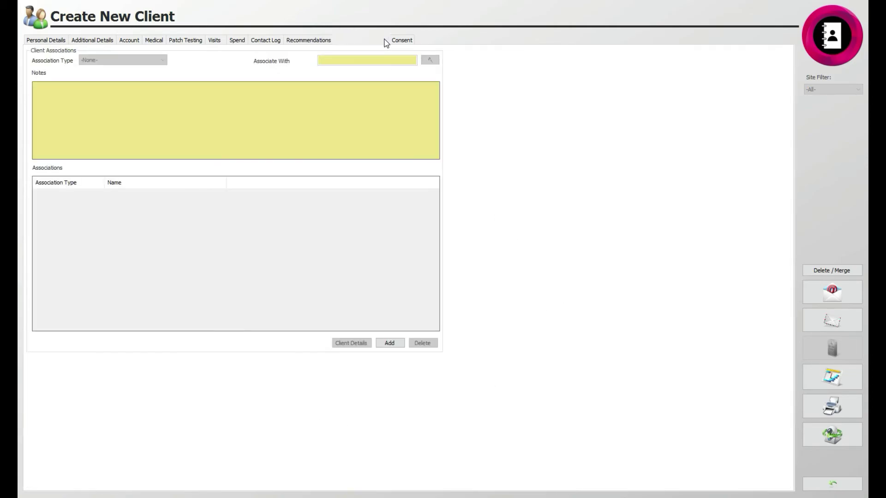
- Inspect the Audit entries for Appointment Reminders, Do Not Contact, Country, Salutation, Email and Nationality
{"action": "left_click", "coordinate": [376, 40]}
{"action": "left_click", "coordinate": [272, 120]}
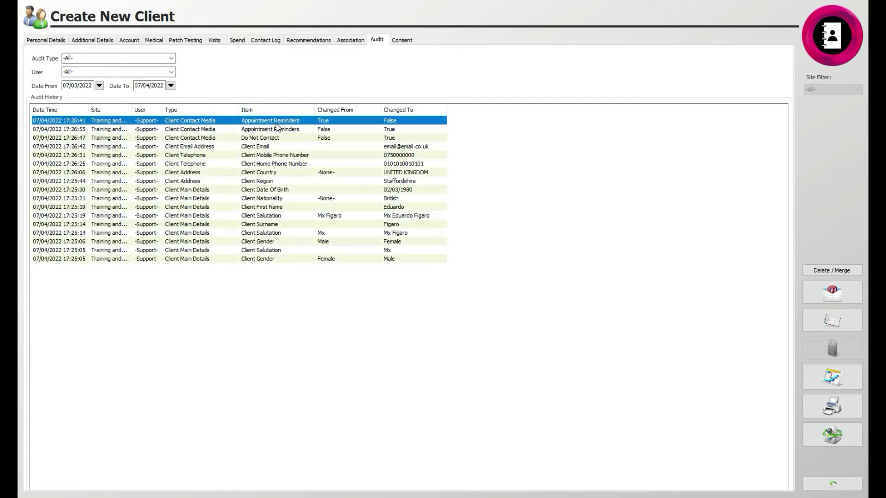
{"action": "left_click", "coordinate": [276, 137]}
{"action": "left_click", "coordinate": [275, 172]}
{"action": "left_click", "coordinate": [276, 215]}
{"action": "left_click", "coordinate": [276, 120]}
{"action": "left_click", "coordinate": [276, 146]}
{"action": "left_click", "coordinate": [282, 198]}
{"action": "left_click", "coordinate": [281, 121]}
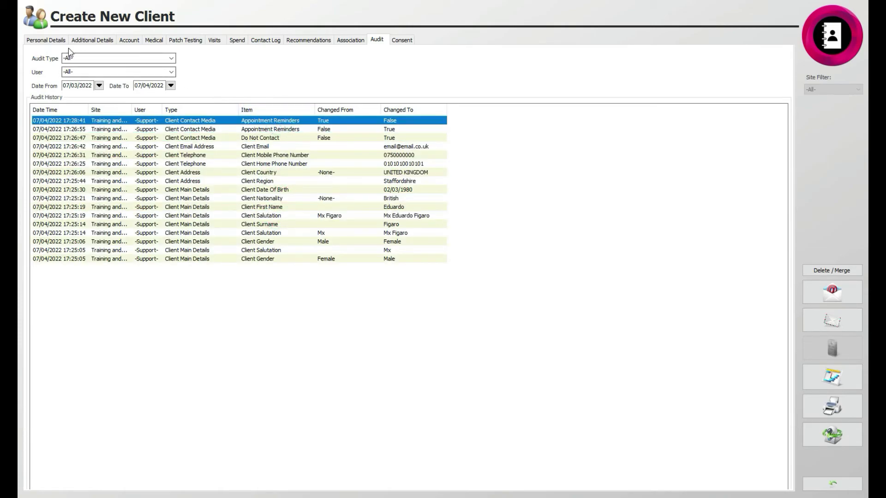
- From Personal Details, issue the Client Survey document, untick Exclude from Marketing, and close the card
{"action": "left_click", "coordinate": [50, 42]}
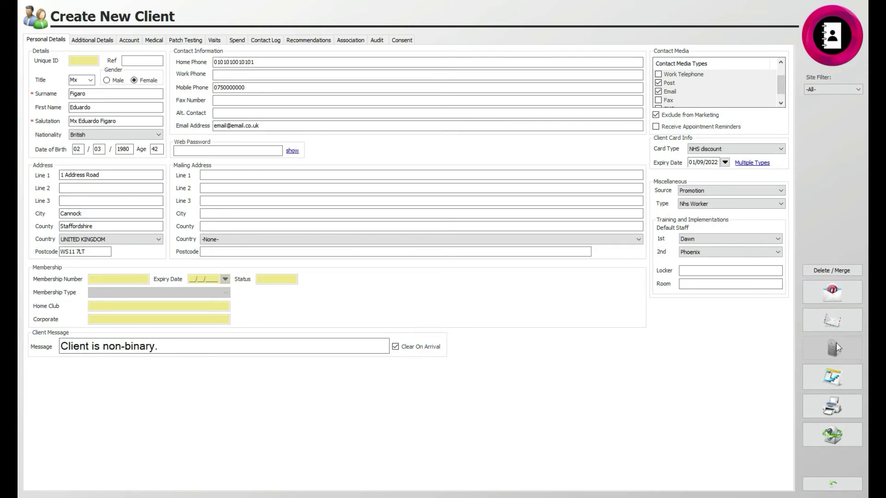
{"action": "left_click", "coordinate": [835, 300]}
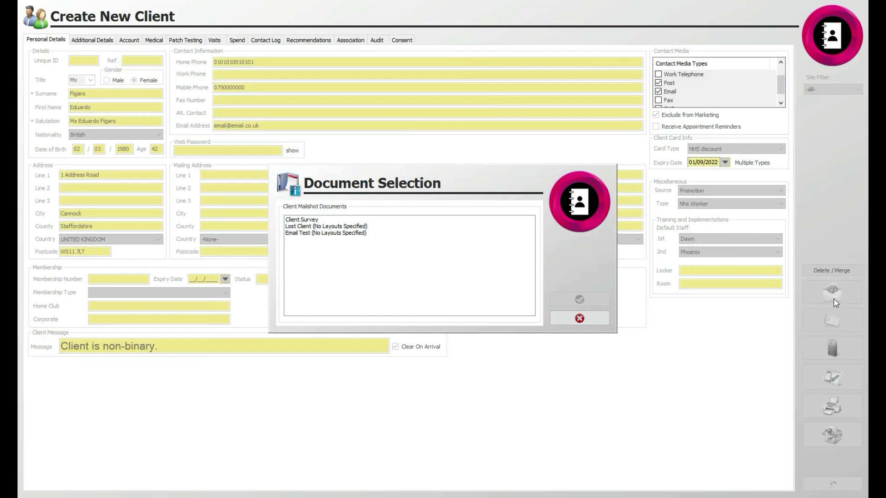
{"action": "left_click", "coordinate": [313, 220]}
{"action": "left_click", "coordinate": [579, 301]}
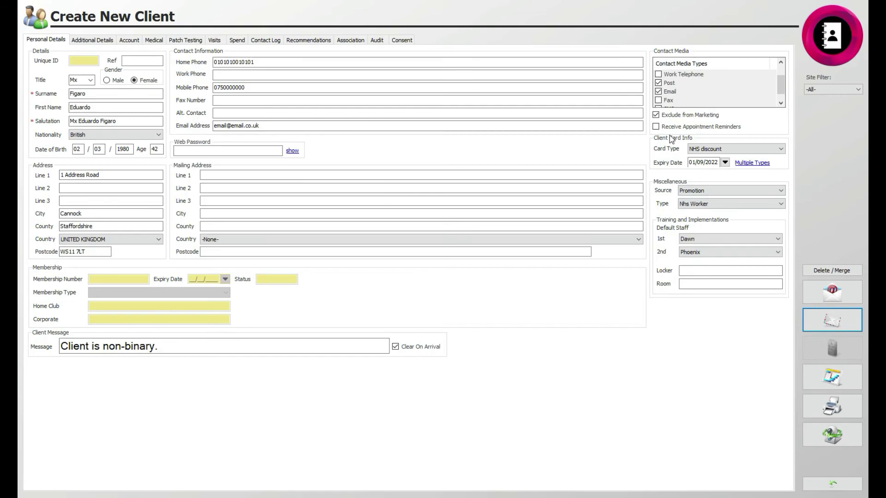
{"action": "left_click", "coordinate": [666, 117]}
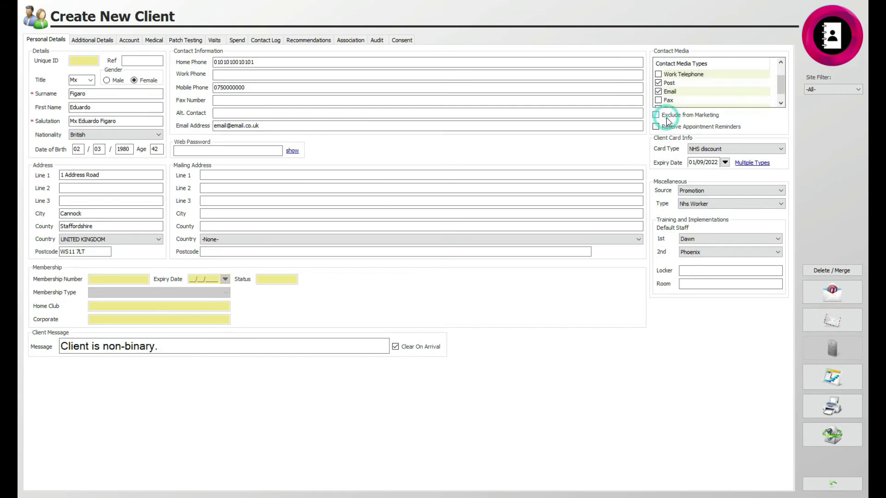
{"action": "left_click", "coordinate": [840, 490]}
{"action": "left_click", "coordinate": [830, 488]}
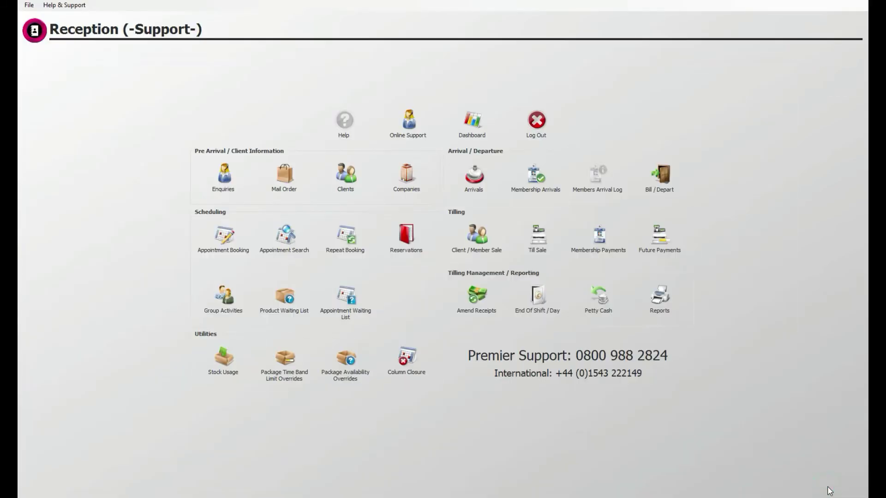